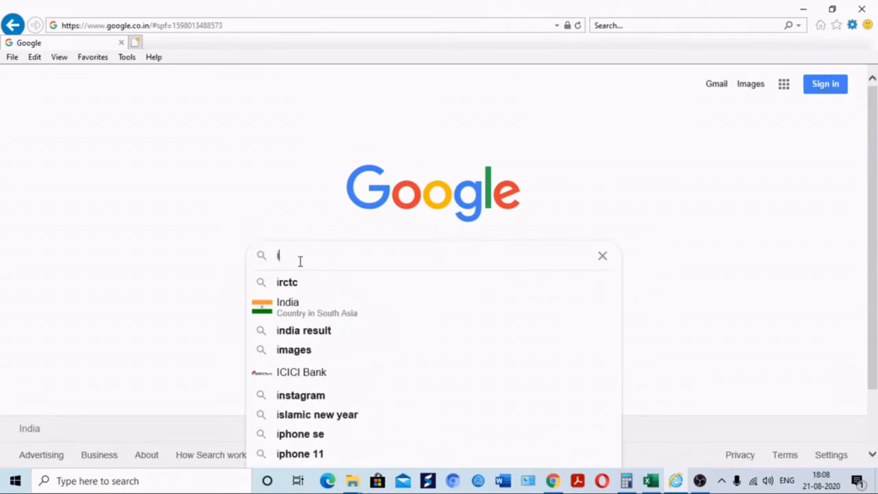
Search Google for 'ip india login' and open the Intellectual Property India trademark login result
type("p india logi")
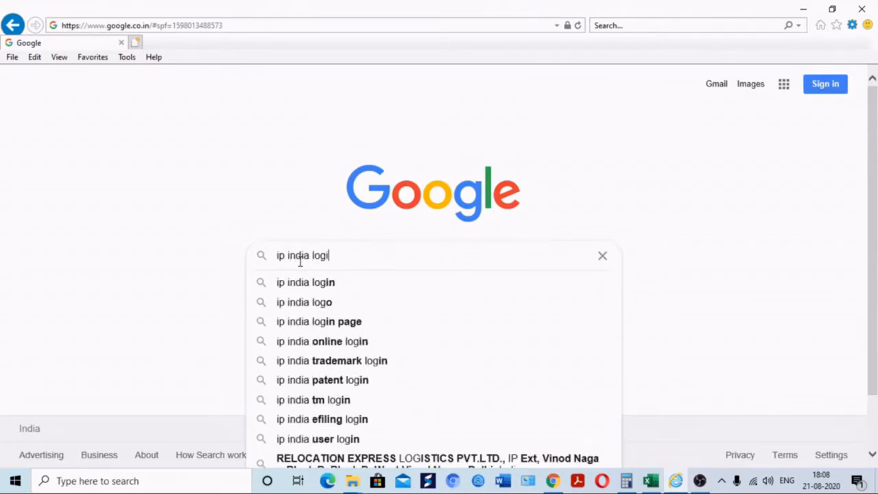
key("Return")
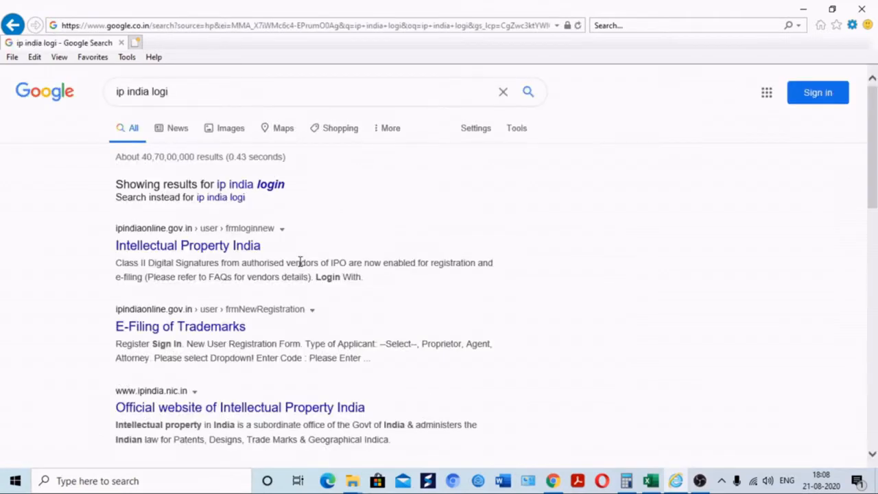
left_click(192, 252)
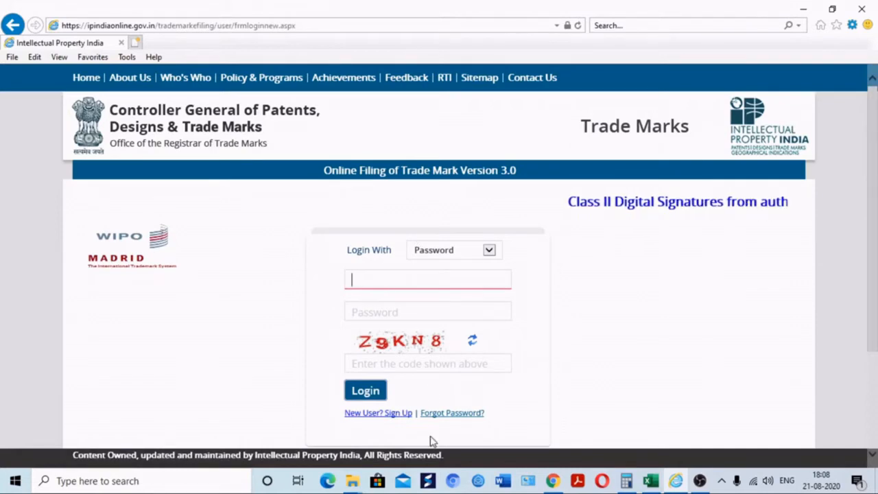
Open the New User sign-up steps page and its Digital Signature Manual PDF
left_click(381, 414)
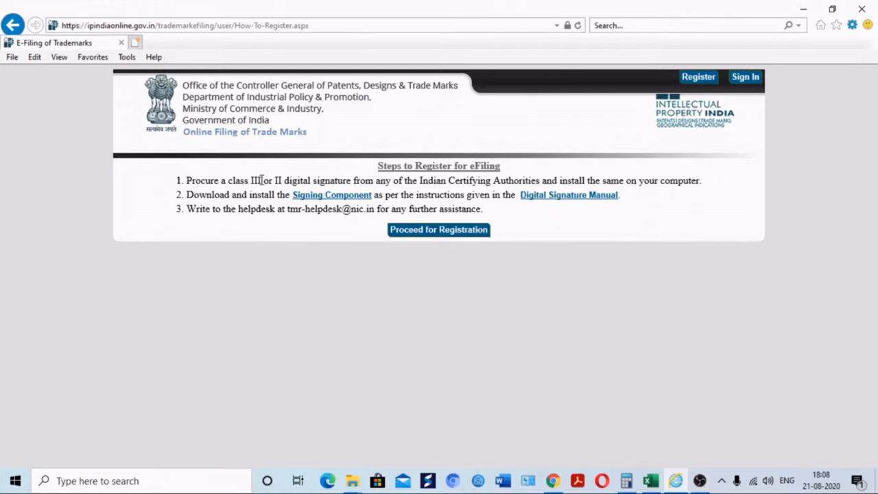
left_click(556, 197)
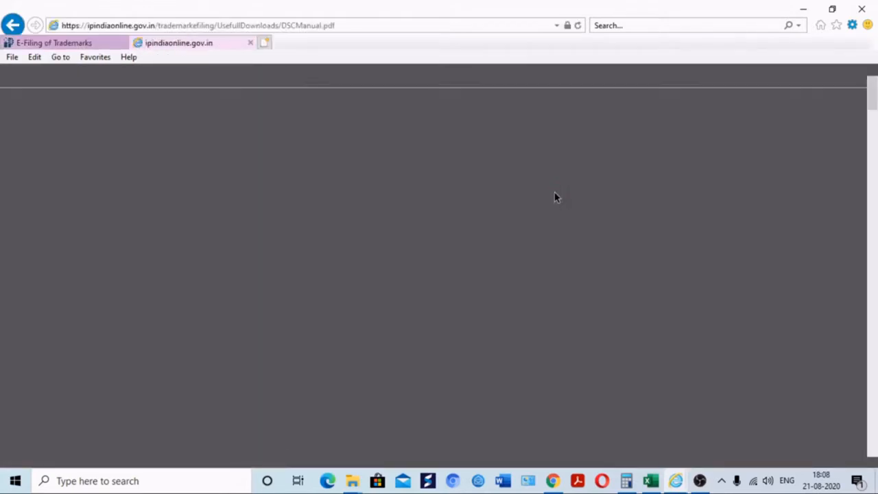
Read through DSCManual.pdf, then return to the E-Filing of Trademarks tab
scroll(291, 213, "down", 15)
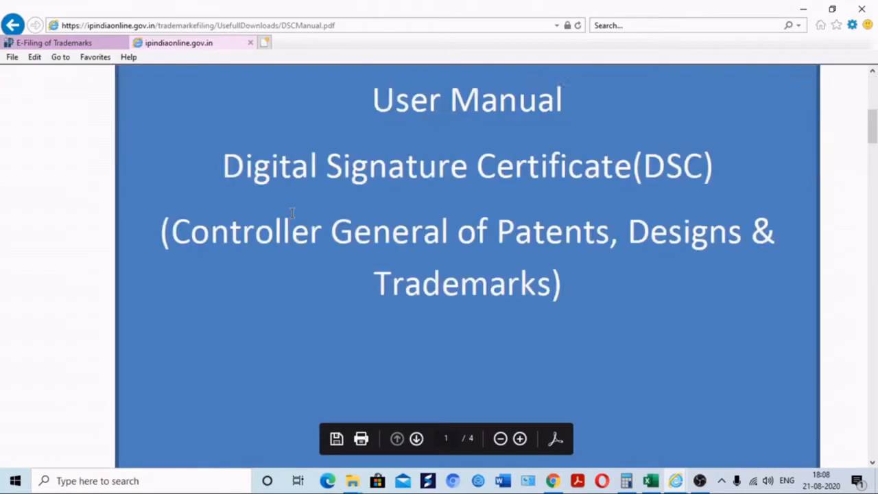
scroll(292, 213, "up", 5)
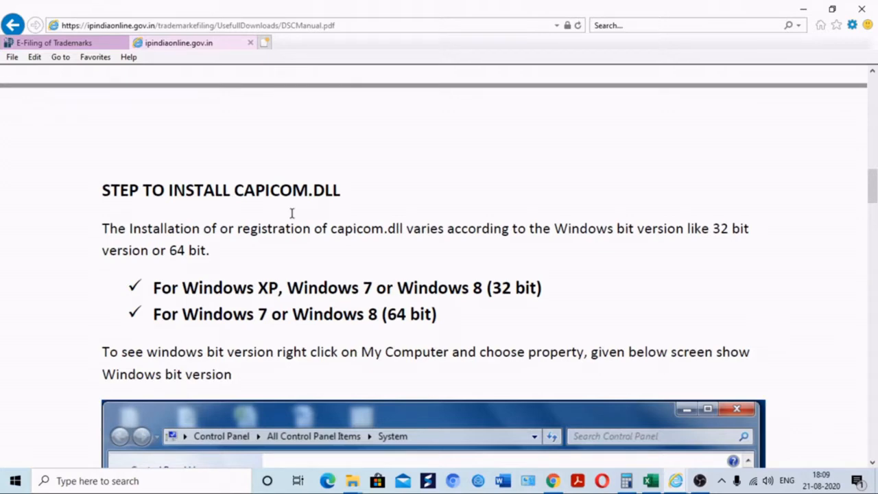
scroll(292, 212, "down", 15)
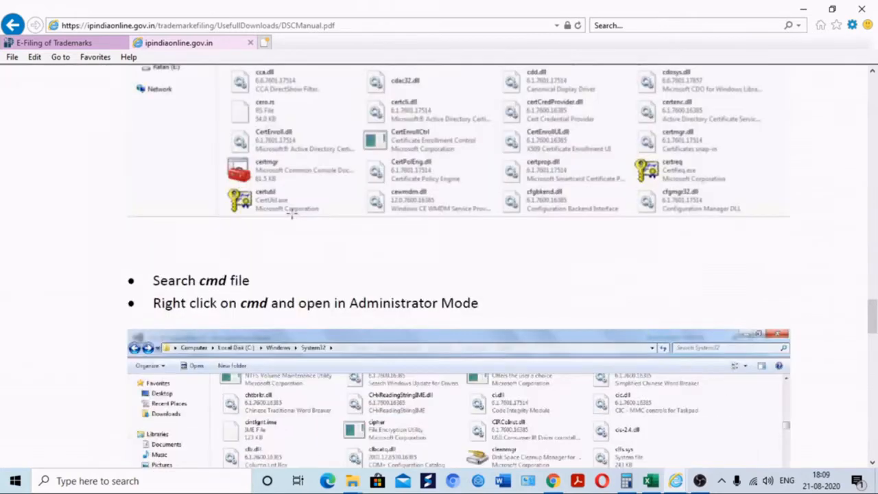
scroll(291, 213, "down", 10)
scroll(291, 213, "up", 6)
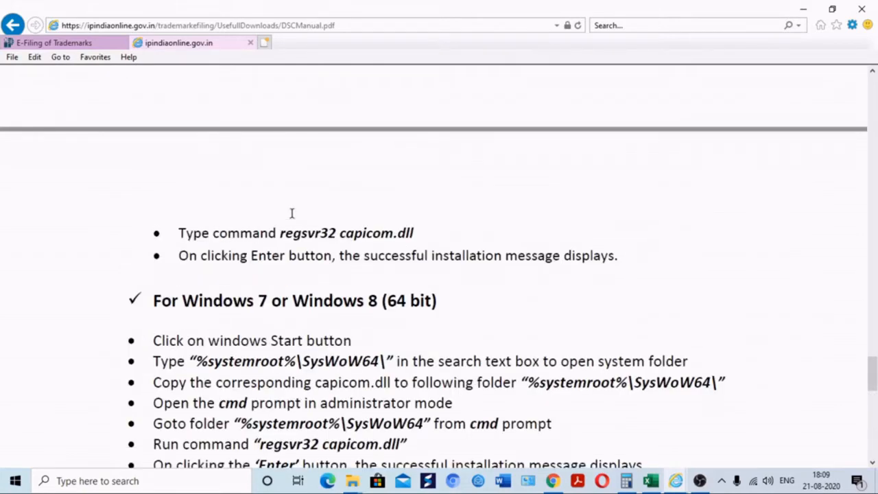
scroll(292, 213, "down", 1)
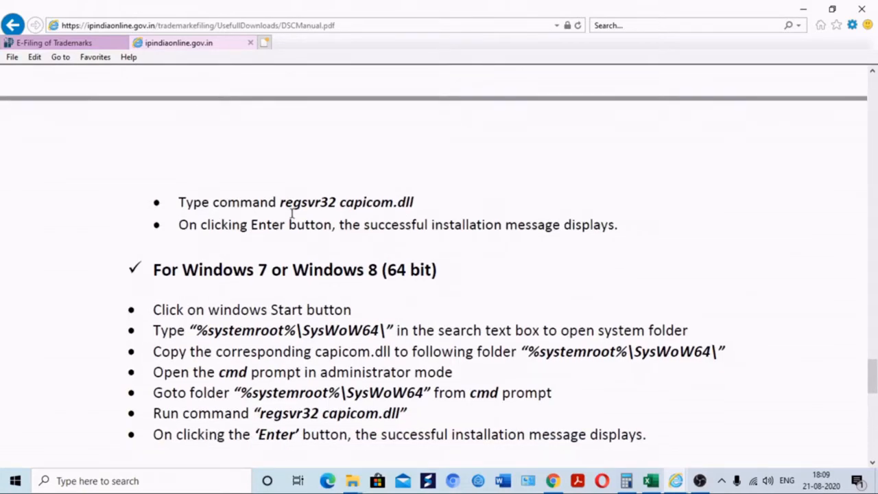
scroll(292, 212, "down", 10)
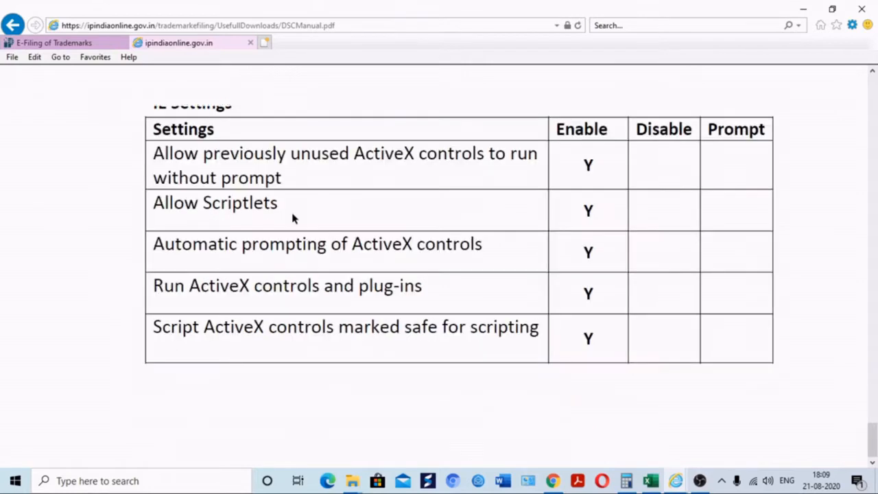
scroll(291, 214, "up", 10)
scroll(291, 214, "down", 5)
scroll(292, 214, "down", 10)
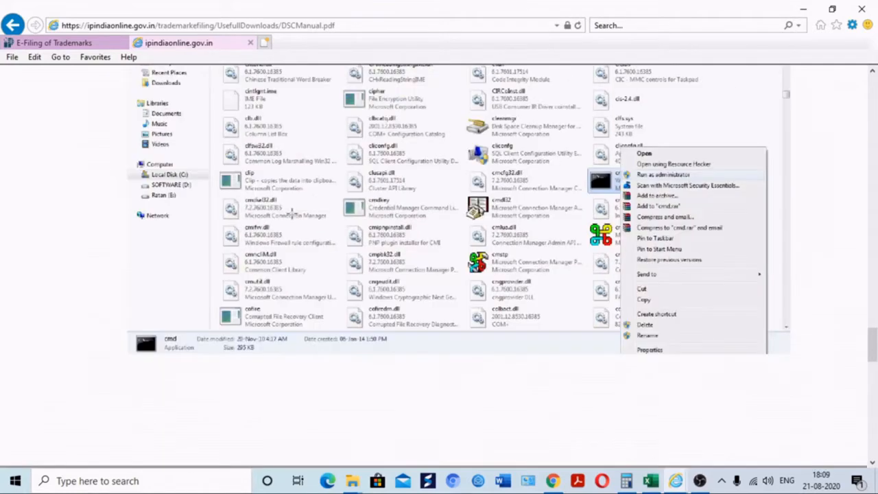
left_click(55, 44)
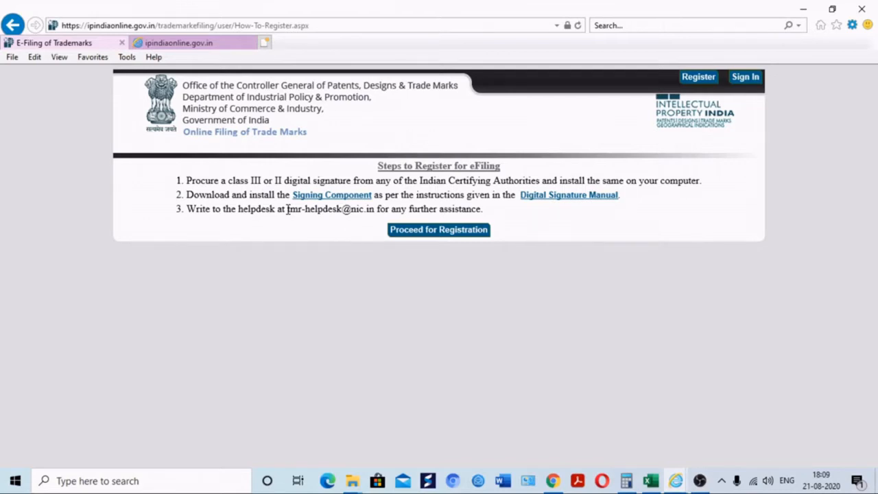
Proceed to the New User Registration Form and choose Proprietor as the applicant type
left_click(419, 232)
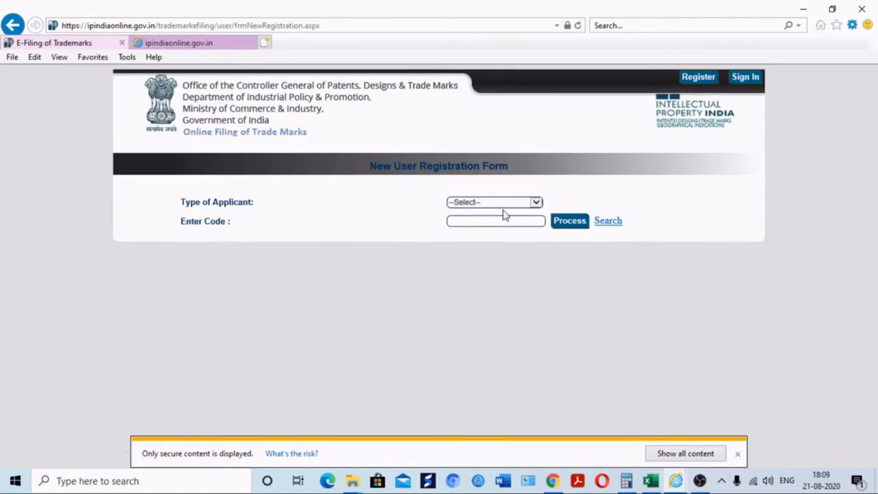
left_click(492, 203)
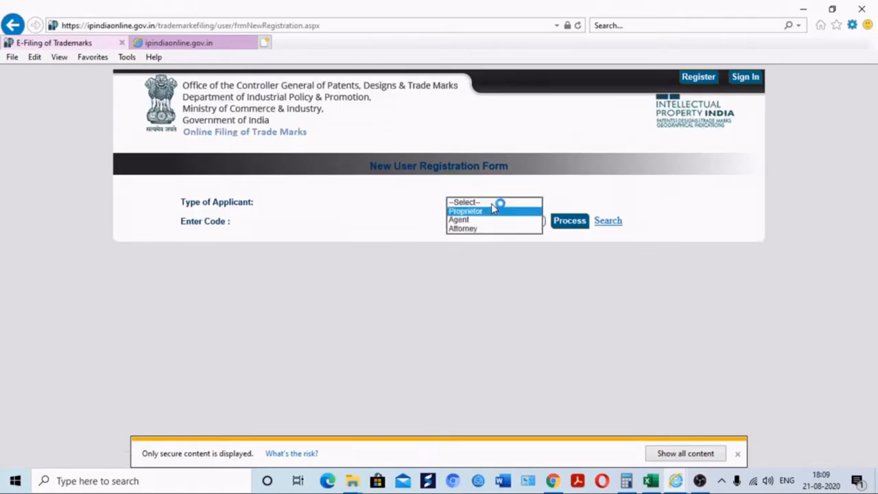
left_click(493, 209)
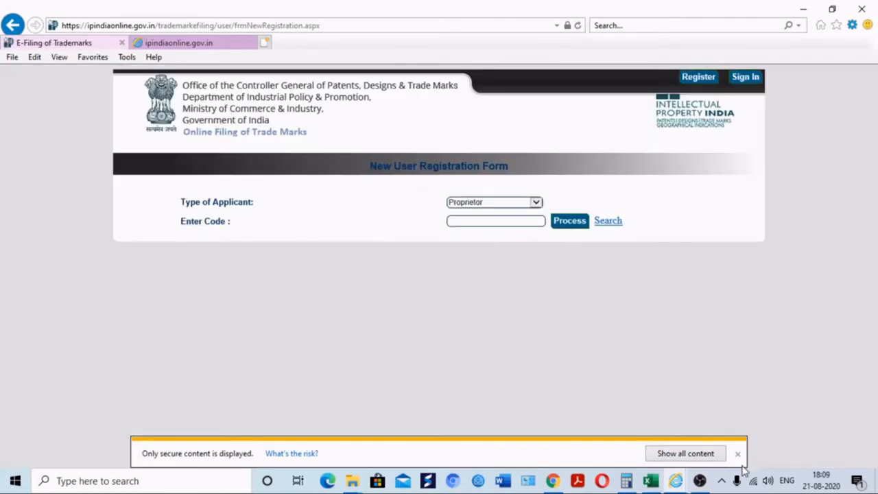
left_click(737, 453)
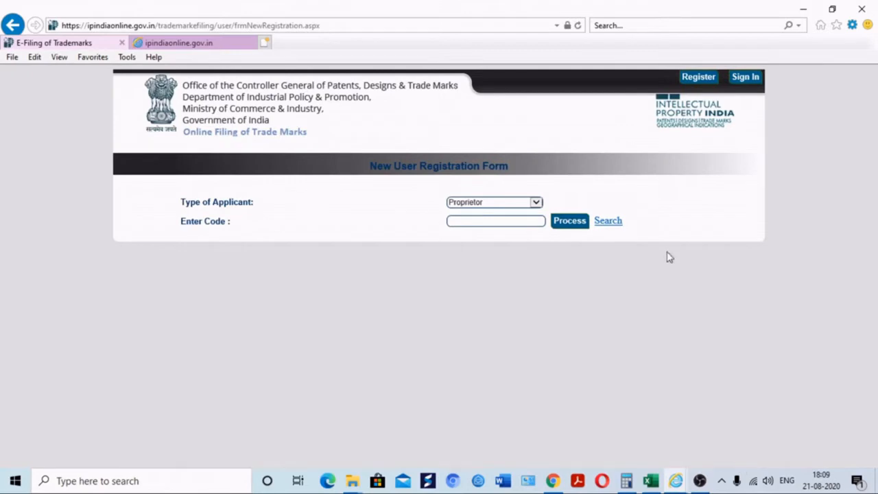
Search existing proprietors by the proprietor's name, then choose Add New for a fresh record
left_click(616, 224)
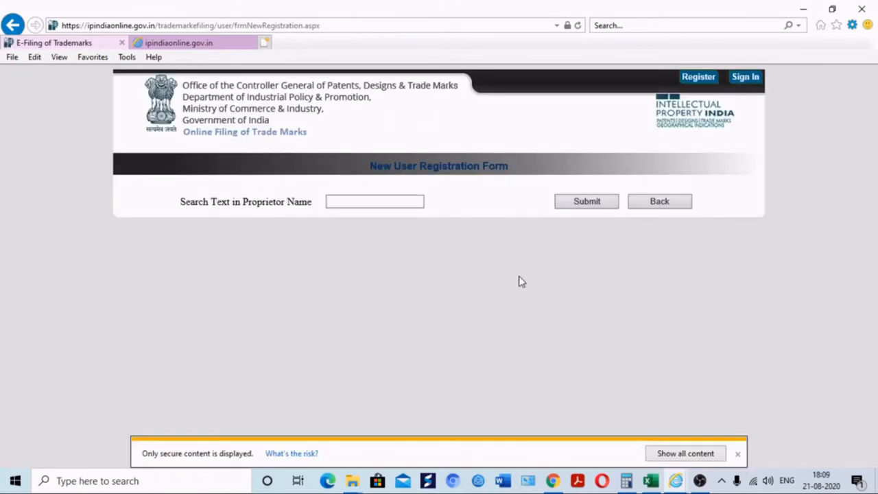
left_click(392, 206)
type("JYOTI")
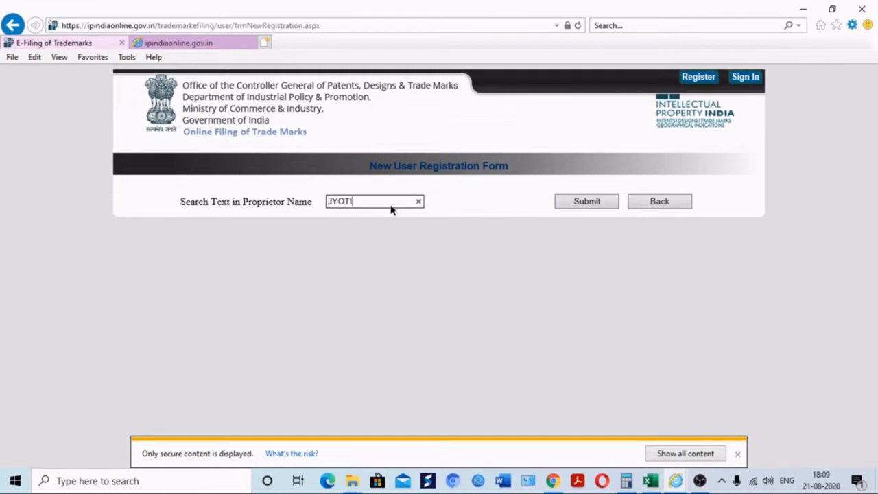
left_click(571, 205)
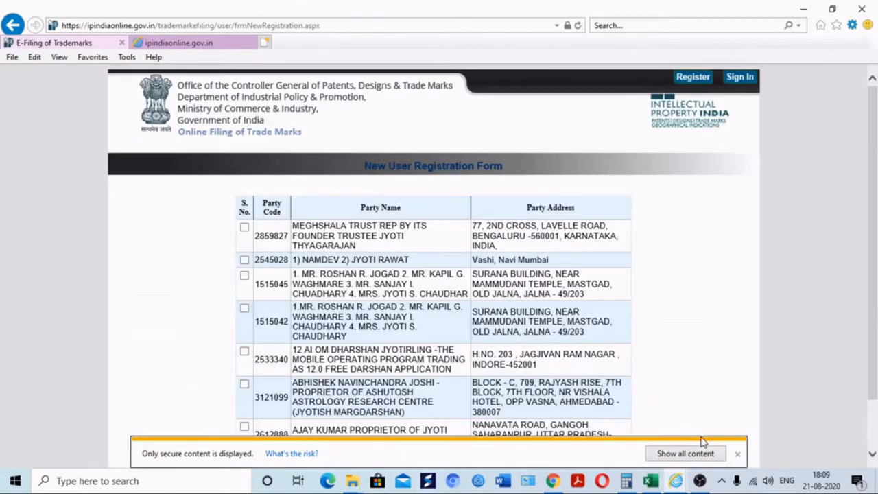
left_click(737, 454)
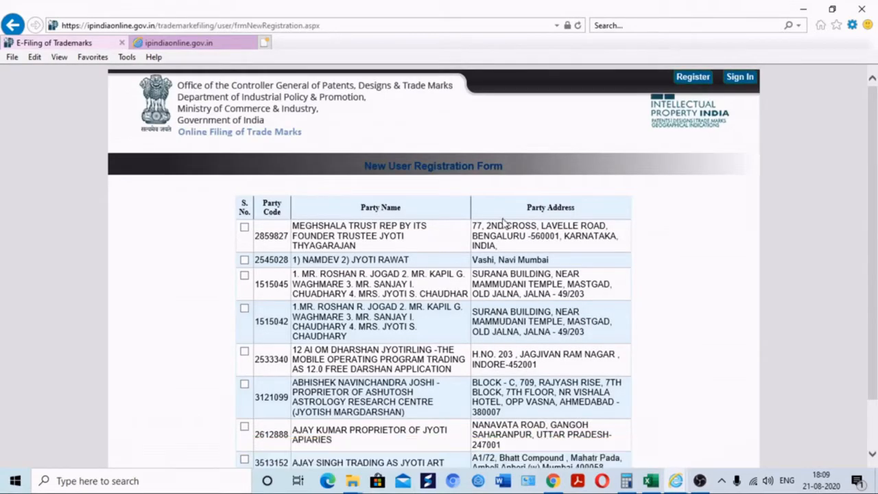
scroll(553, 355, "down", 1)
scroll(849, 406, "down", 1)
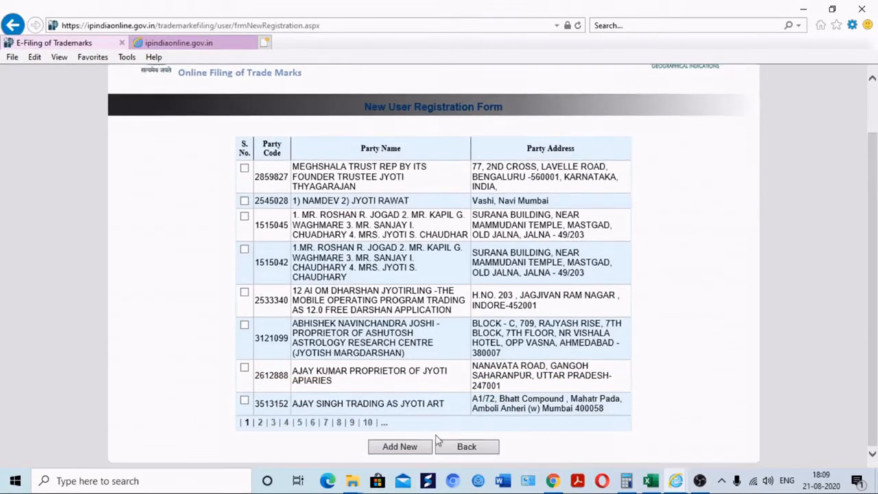
left_click(398, 453)
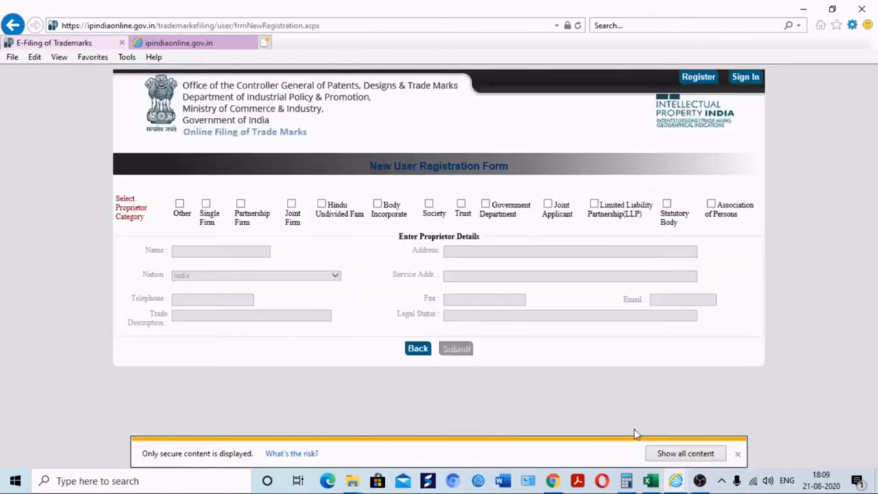
Set the proprietor category to Single Firm and enter the proprietor's name
left_click(737, 455)
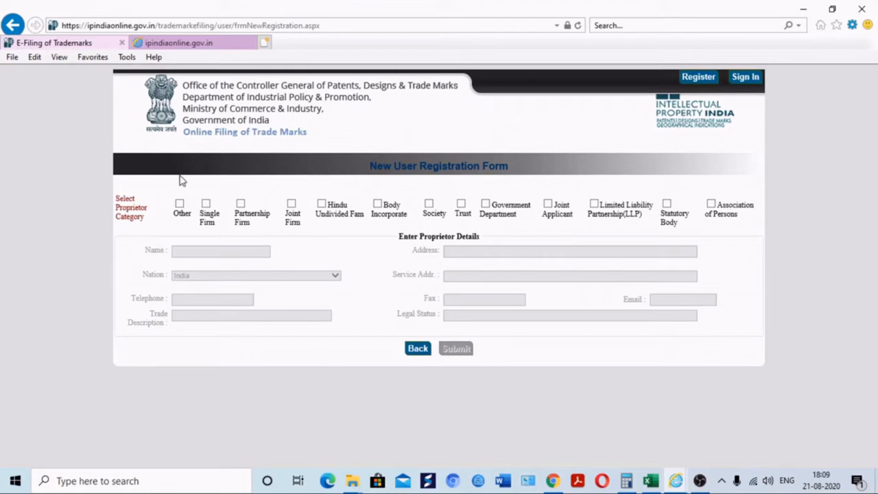
left_click(205, 204)
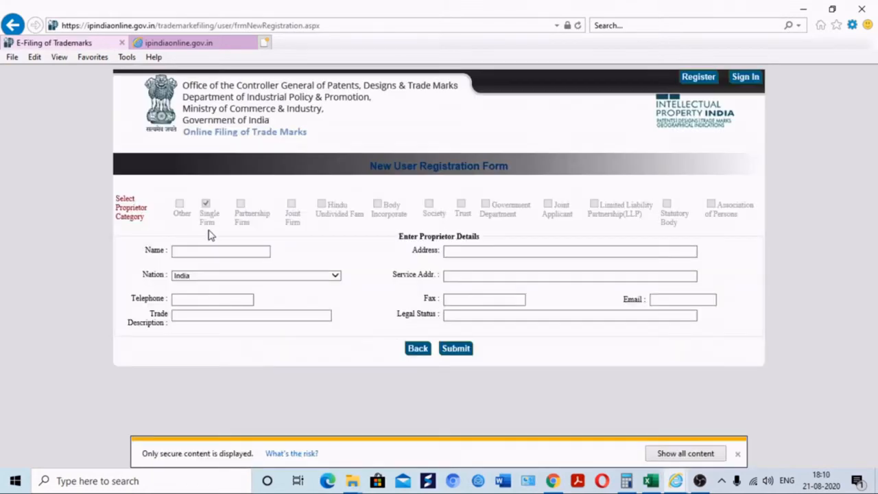
left_click(206, 250)
type("JYOTI")
Enter the proprietor's postal address and INDIVIDUAL legal status, then submit for a proprietor code
key("Tab")
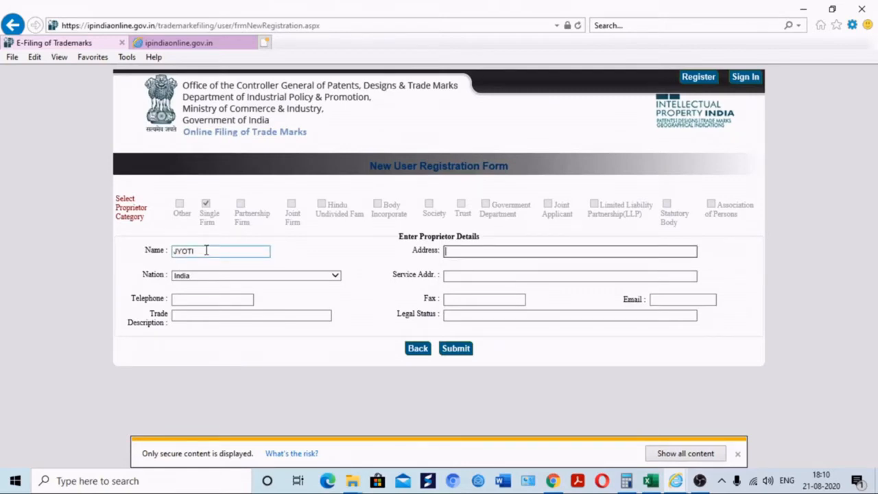
key("Tab")
key("shift+Tab")
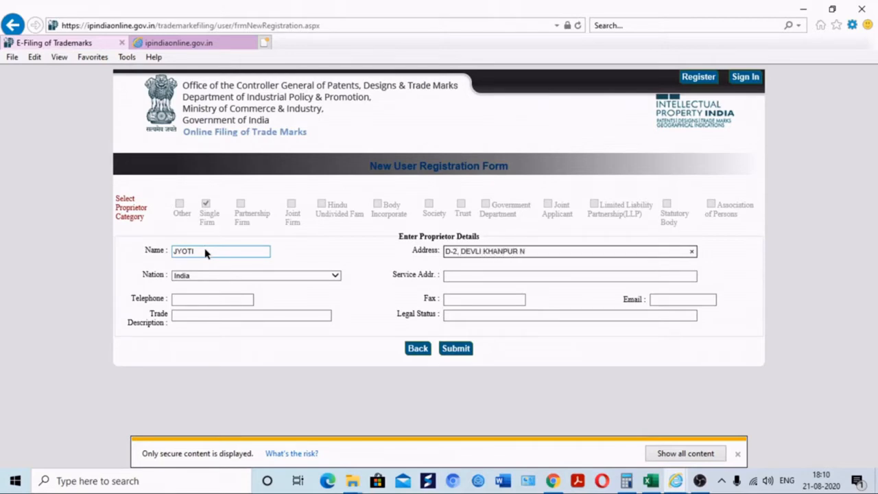
key("Tab")
key("Tab")
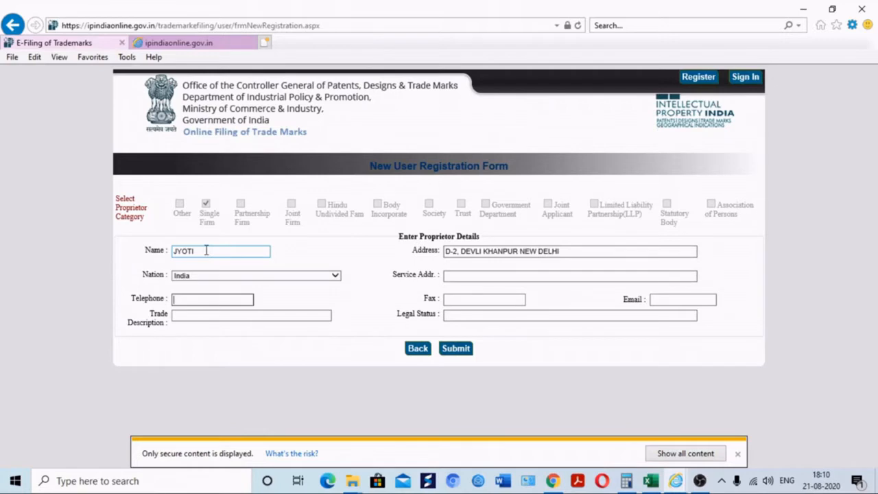
key("Tab")
key("Tab")
key("Tab")
key("Tab")
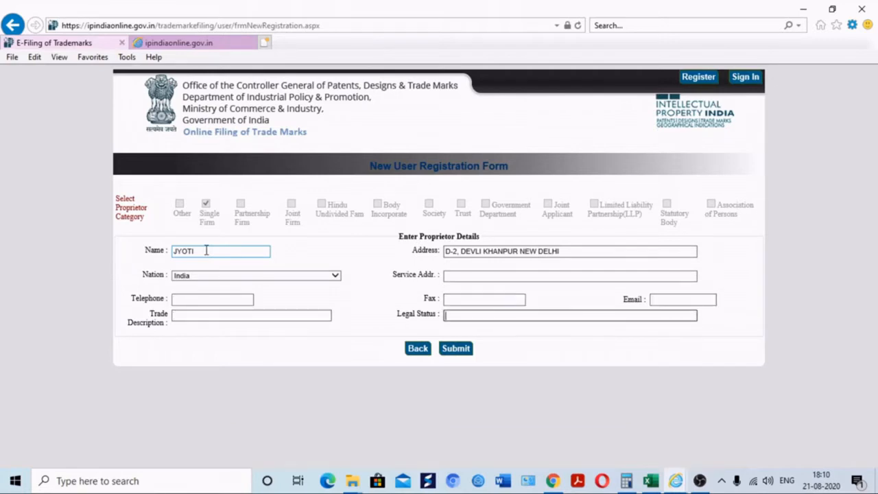
type("INDIVIDUAL")
left_click(449, 354)
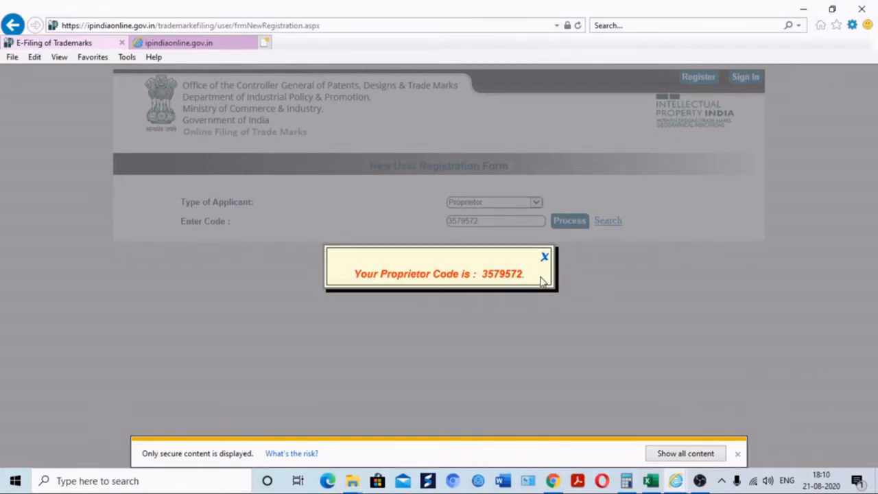
Load the new proprietor into the registration form using the generated proprietor code
left_click(544, 256)
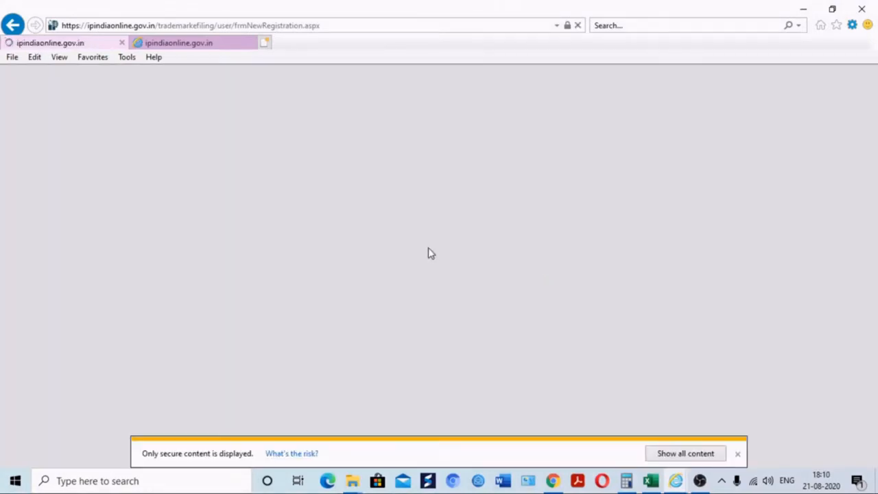
left_click(738, 453)
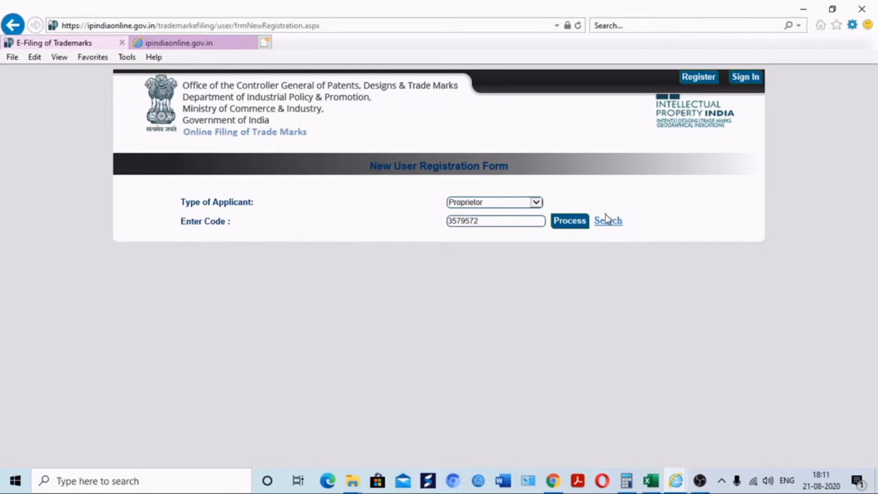
left_click(571, 221)
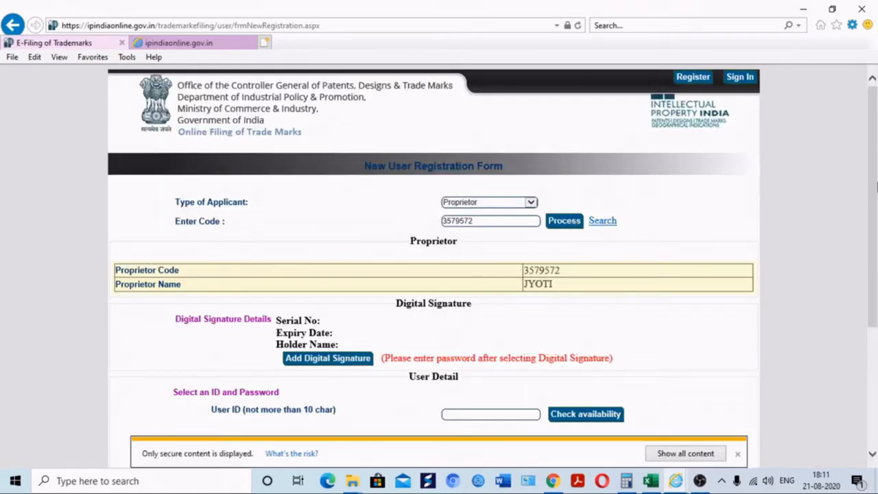
left_click_drag(876, 185, 858, 287)
left_click(736, 455)
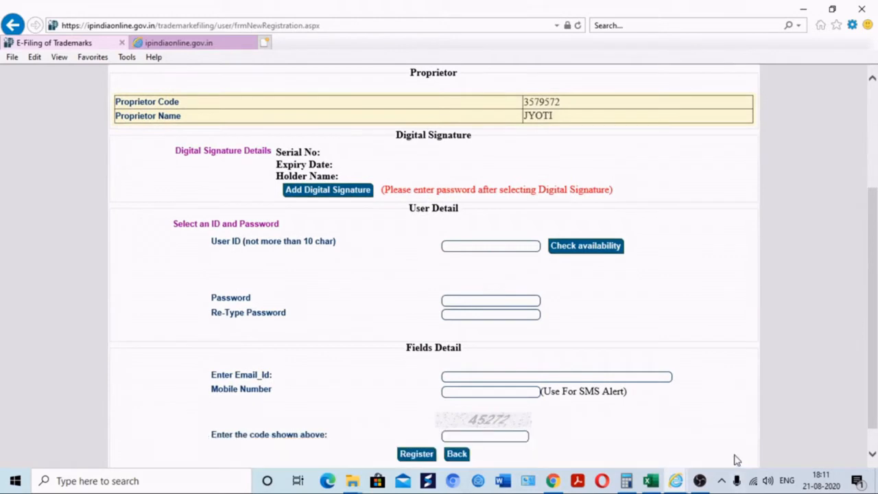
Attach the proprietor's digital signature certificate, allowing certificate access when prompted
left_click(332, 197)
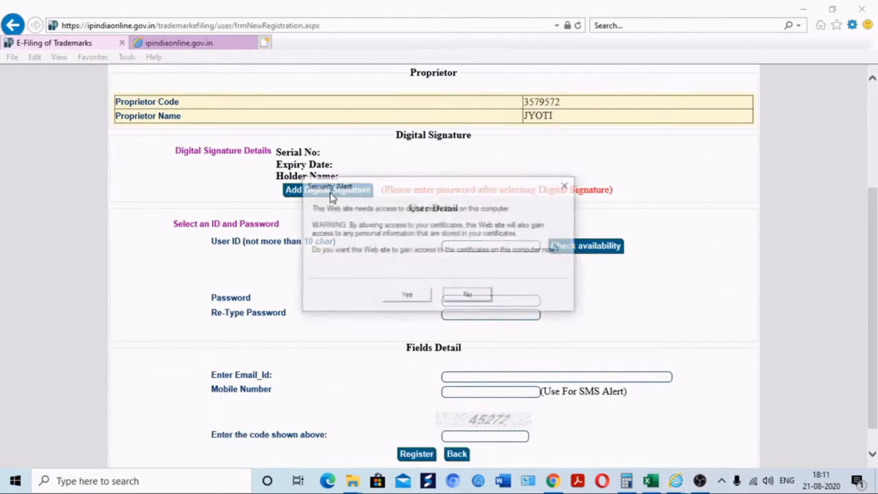
left_click(410, 297)
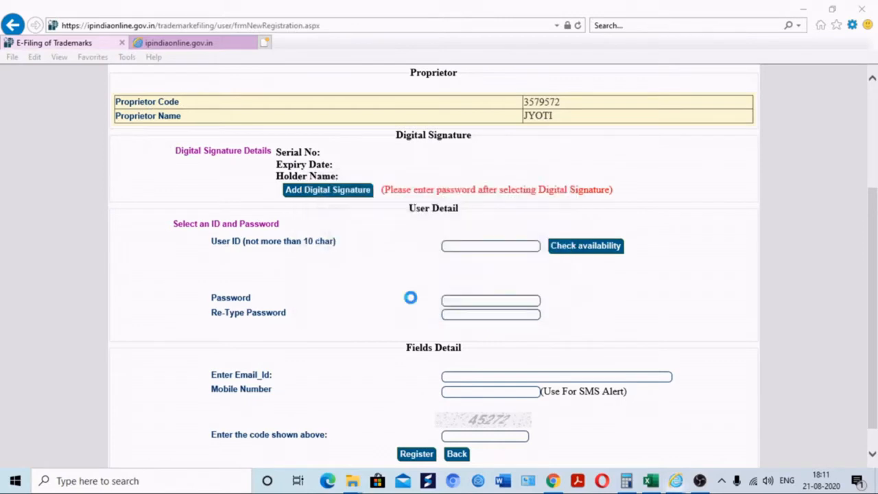
left_click(84, 93)
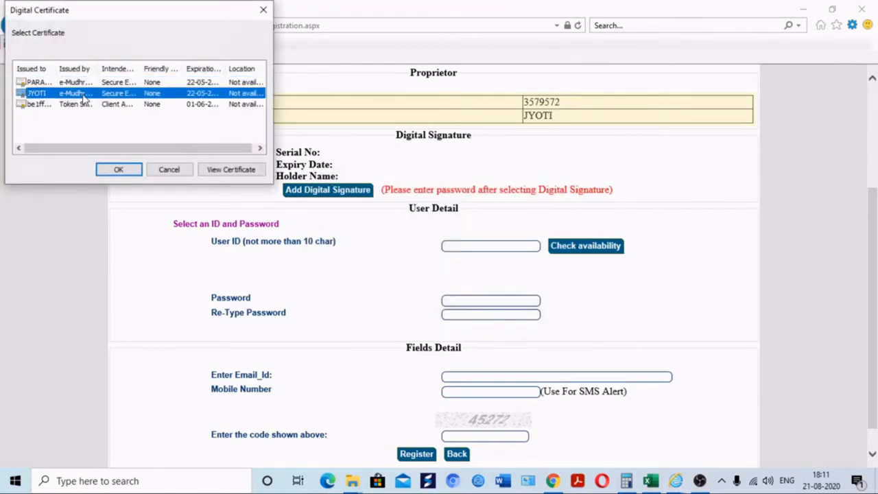
left_click(118, 170)
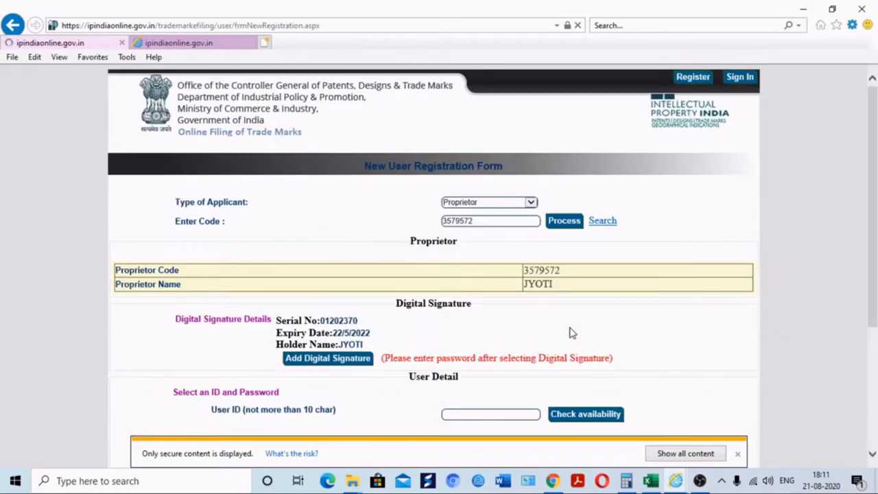
Enter a new user ID and confirm it is available
left_click(735, 463)
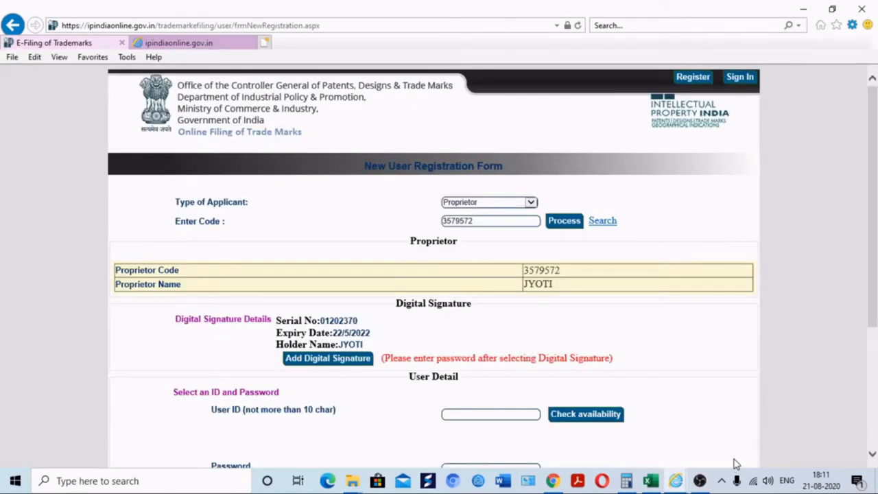
left_click(521, 417)
type("JYOTI880")
left_click(597, 423)
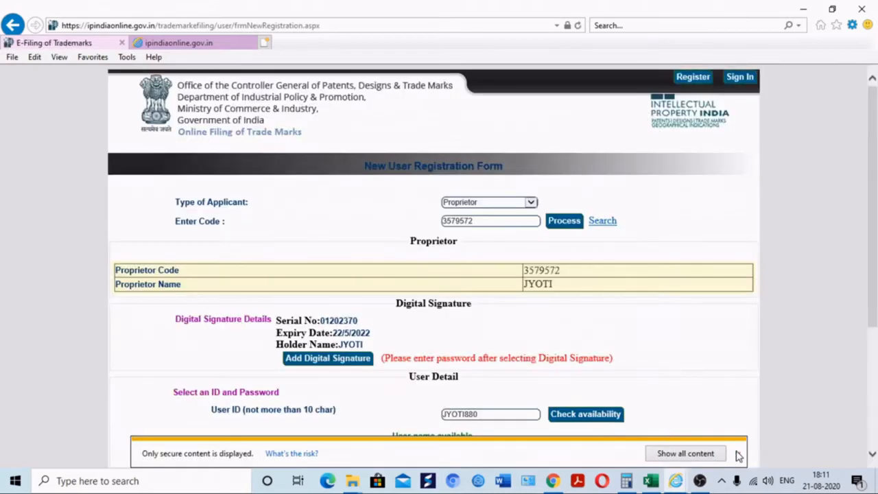
left_click(738, 453)
scroll(873, 309, "down", 2)
scroll(875, 304, "down", 2)
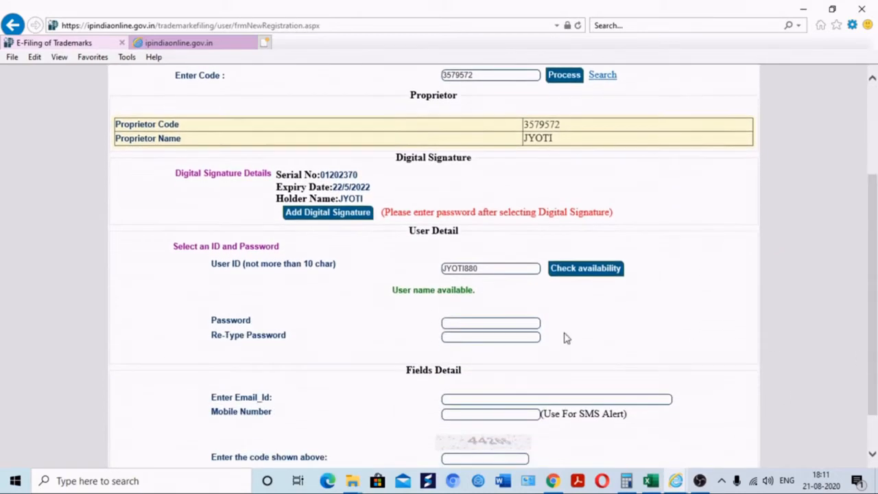
Set the account password and re-type it to confirm
left_click(504, 321)
key("Caps_Lock")
type("••••••••")
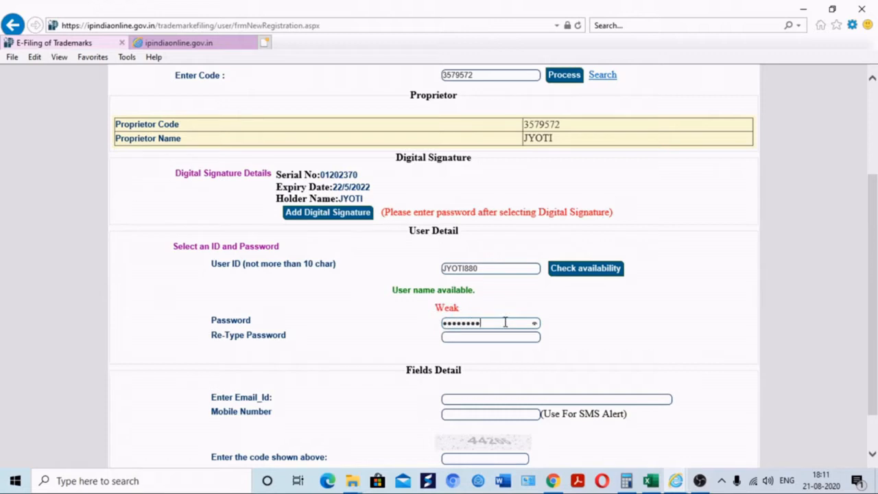
type("••")
key("Tab")
double_click(506, 323)
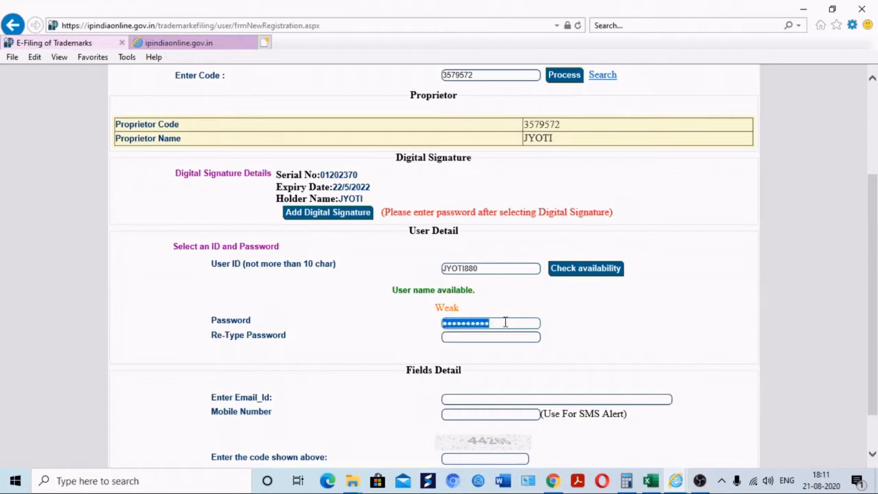
left_click(505, 324)
type("•")
key("Tab")
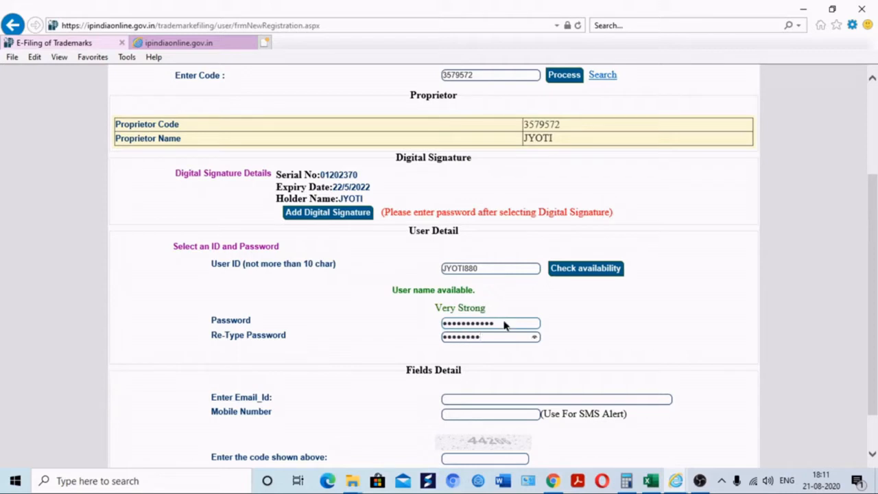
type("•")
key("Tab")
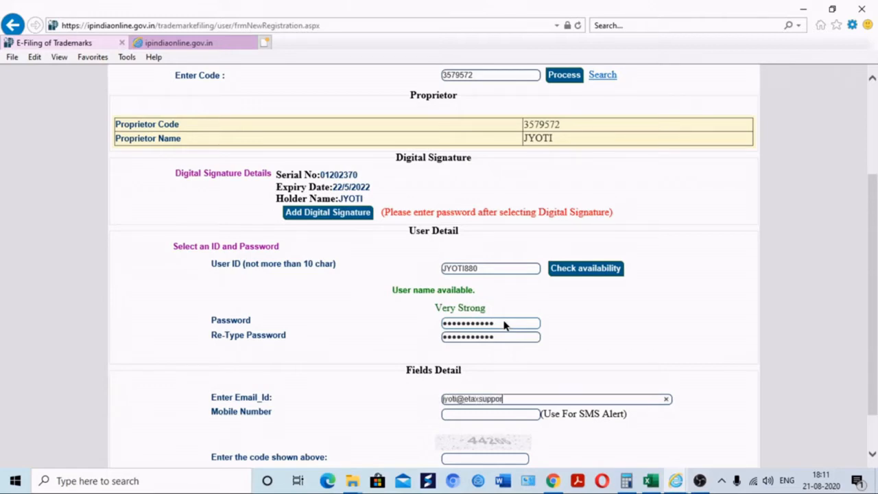
Fill in the user's e-mail address and mobile number, then register the account
key("Tab")
left_click_drag(873, 317, 866, 354)
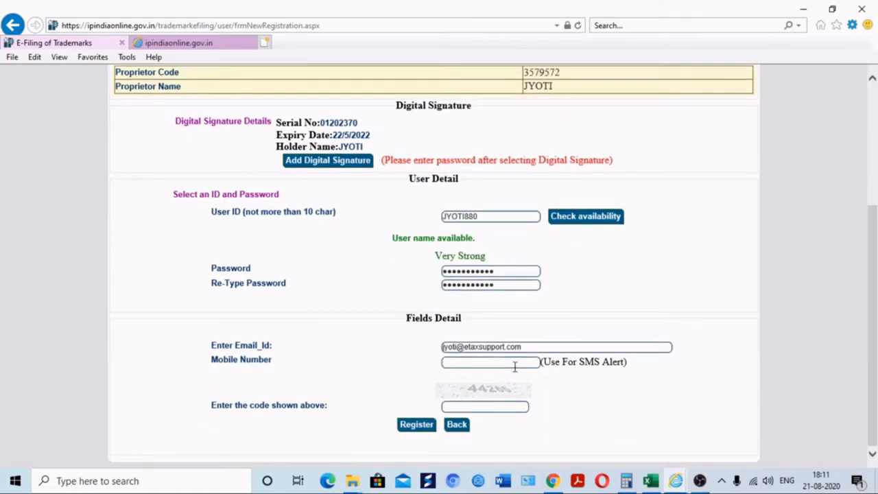
key("ctrl+v")
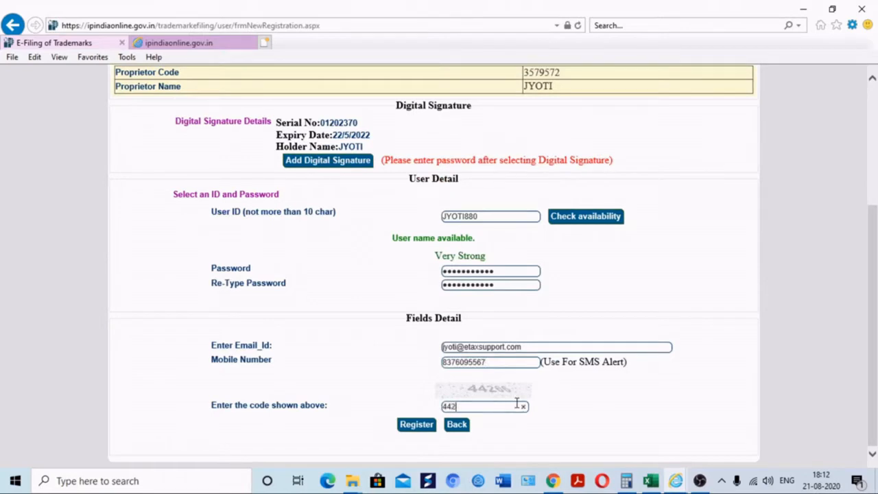
left_click(421, 424)
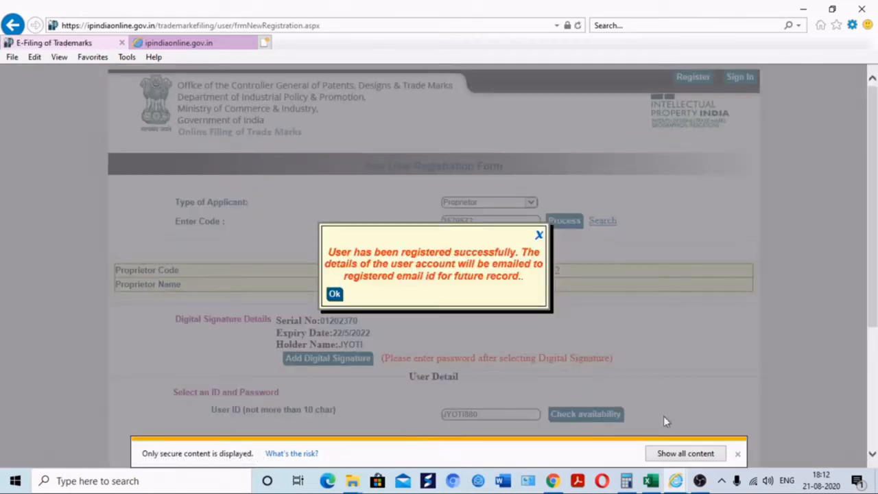
Acknowledge the registration success message to reach the Trade Mark login page
left_click(737, 453)
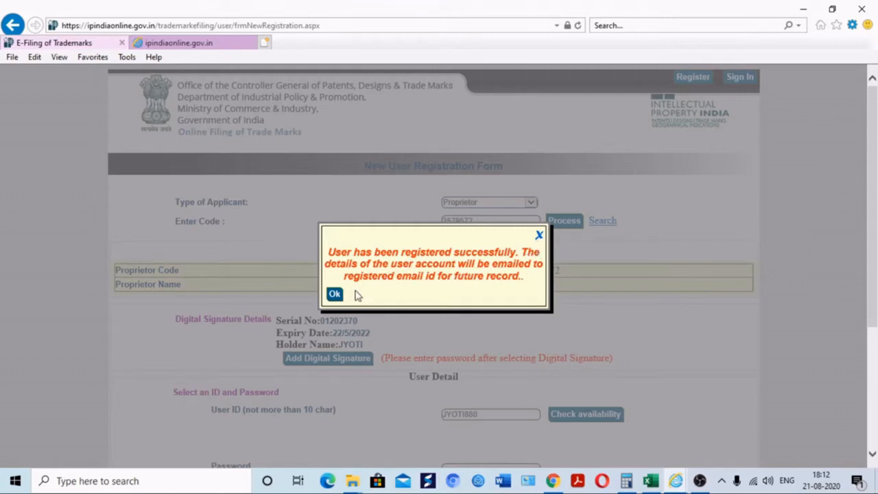
left_click(334, 294)
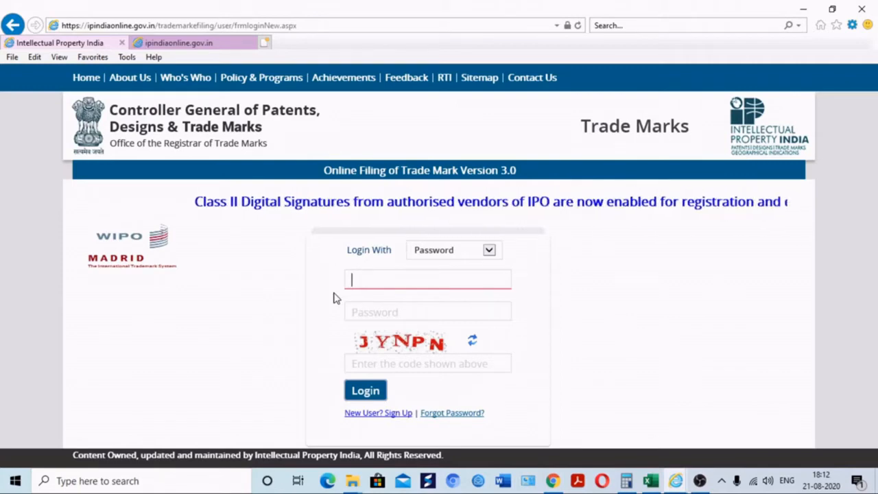
Log in with the new user ID and captcha via Digital Signature, signing with the proprietor's certificate
type("J")
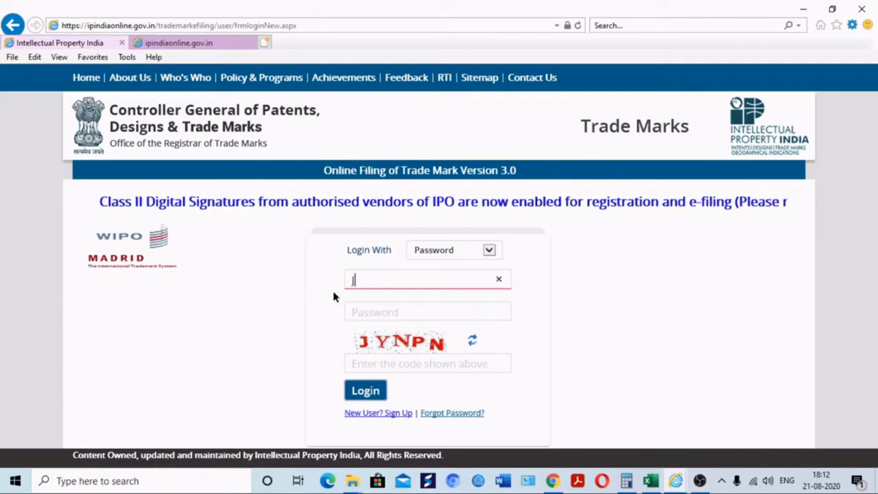
type("YOTI880")
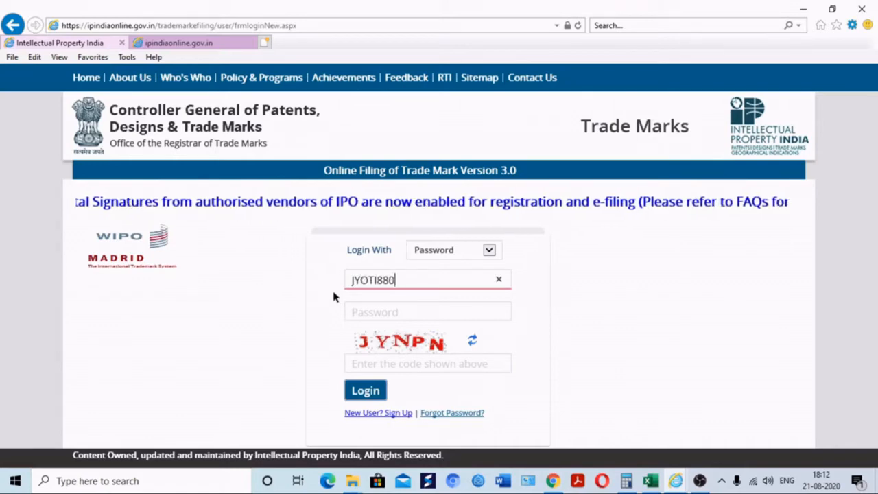
left_click(425, 305)
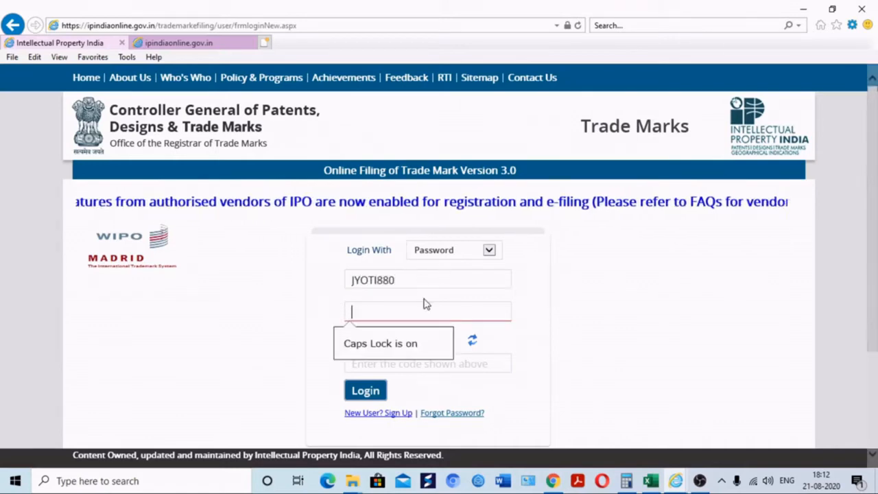
left_click(427, 253)
left_click(430, 262)
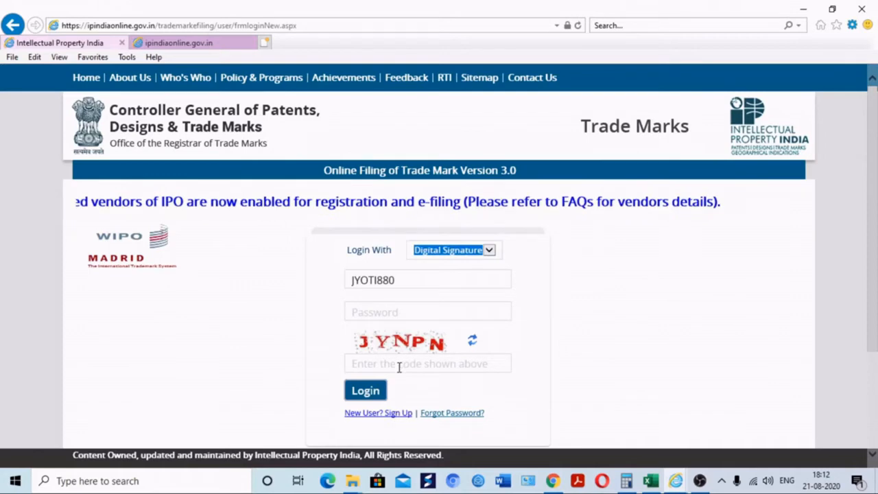
left_click(398, 365)
type("JYNPN")
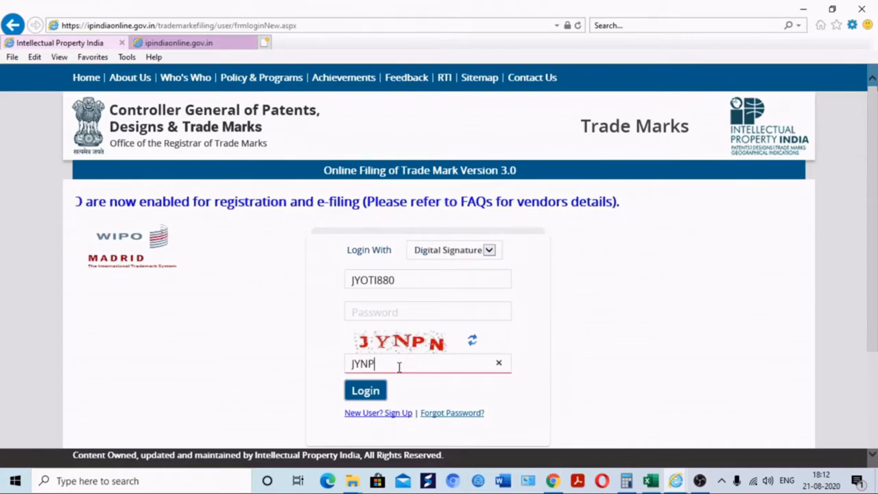
left_click(374, 391)
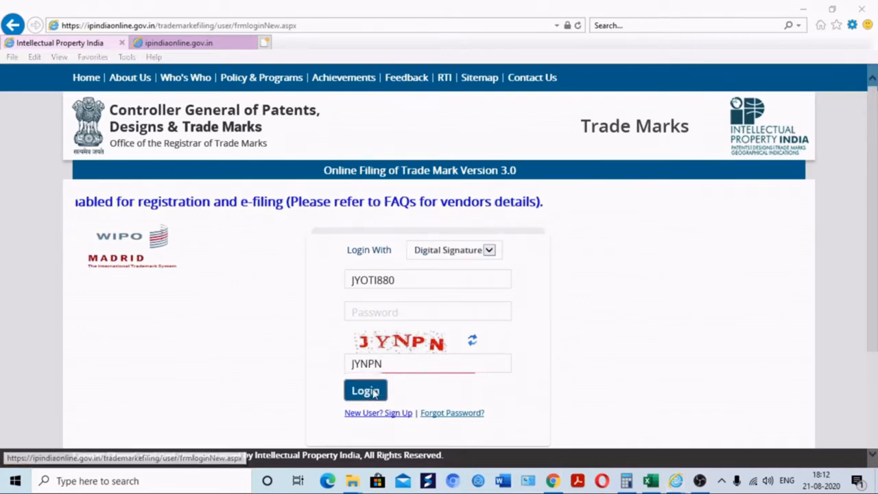
double_click(30, 90)
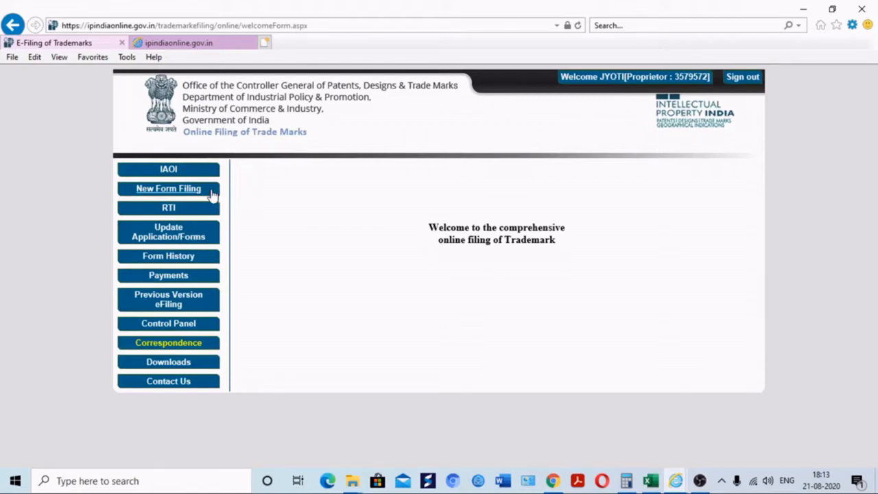
Start a File TM-A trade mark application from the New Form Filing menu
left_click(173, 190)
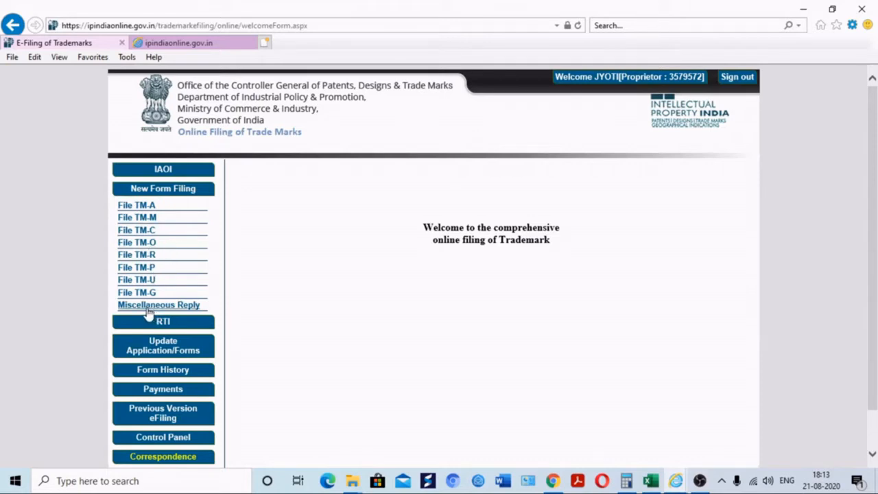
left_click(176, 308)
left_click(139, 215)
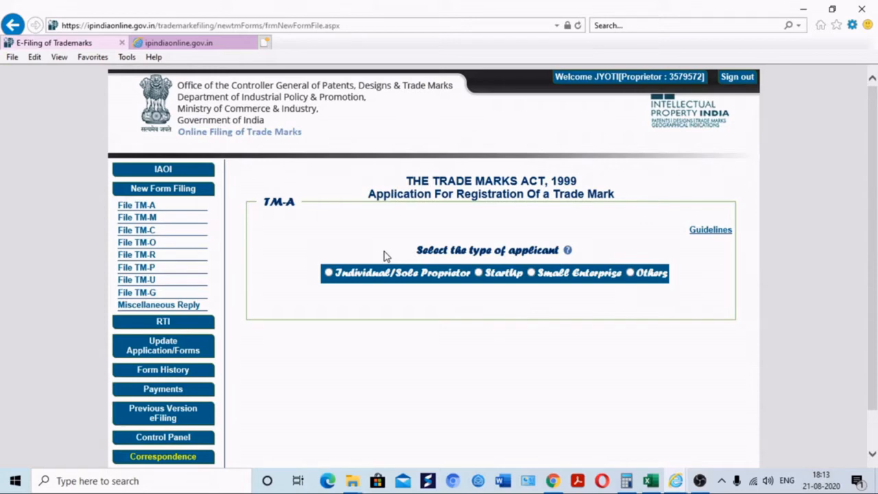
Submit an Individual/Sole Proprietor Trade Marks Application for class 35 to open the TM-A form
left_click(329, 273)
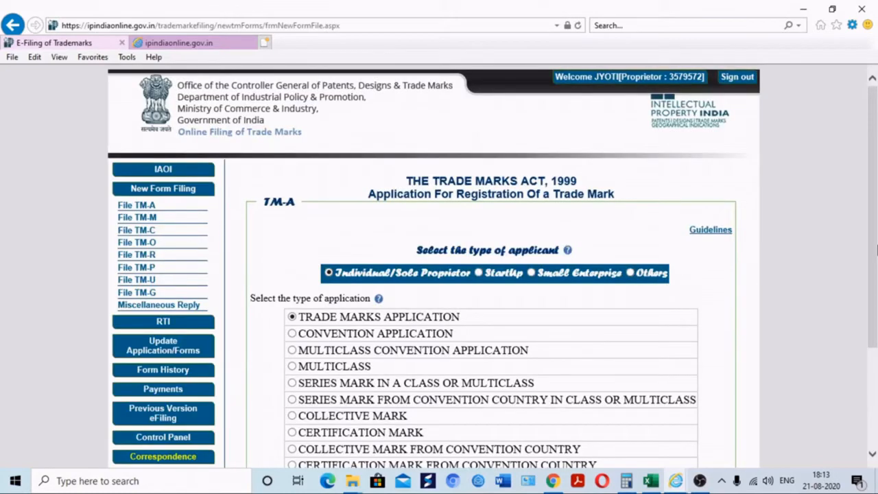
left_click_drag(876, 250, 866, 360)
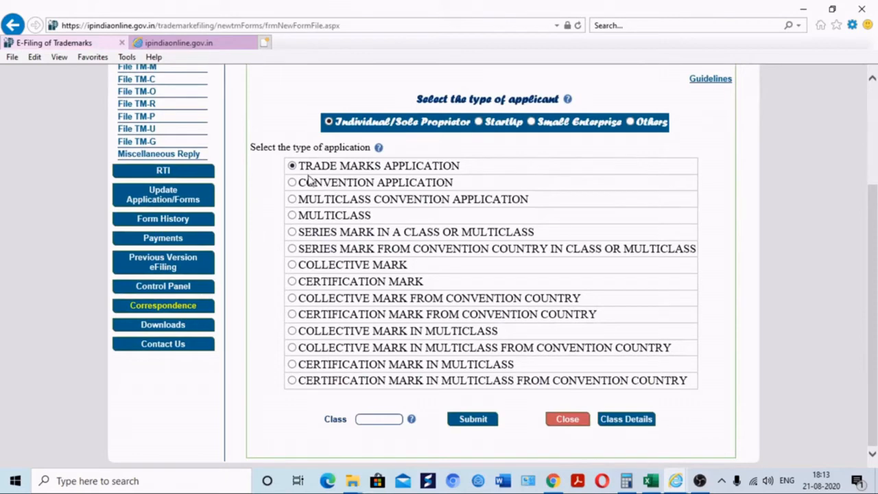
left_click(369, 421)
left_click(485, 420)
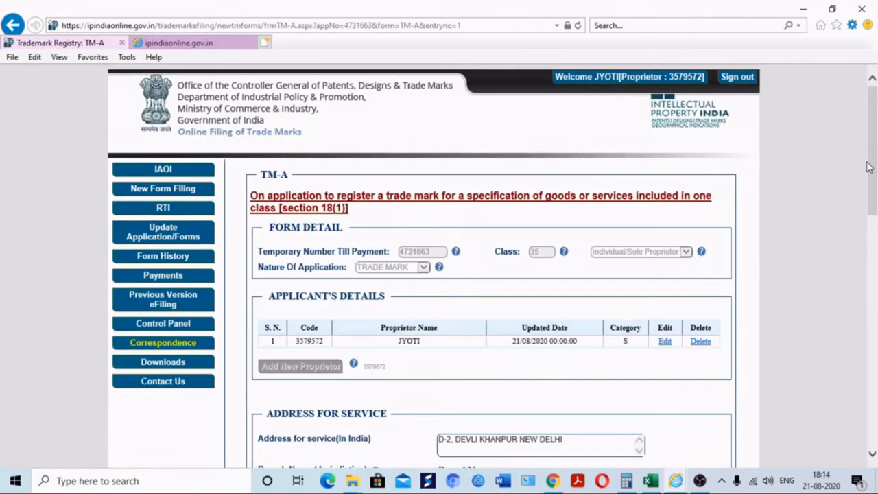
Set the mark category to WORD and the trade mark name to 'etaxsupport'
left_click_drag(868, 166, 839, 192)
left_click_drag(874, 231, 870, 278)
left_click(366, 328)
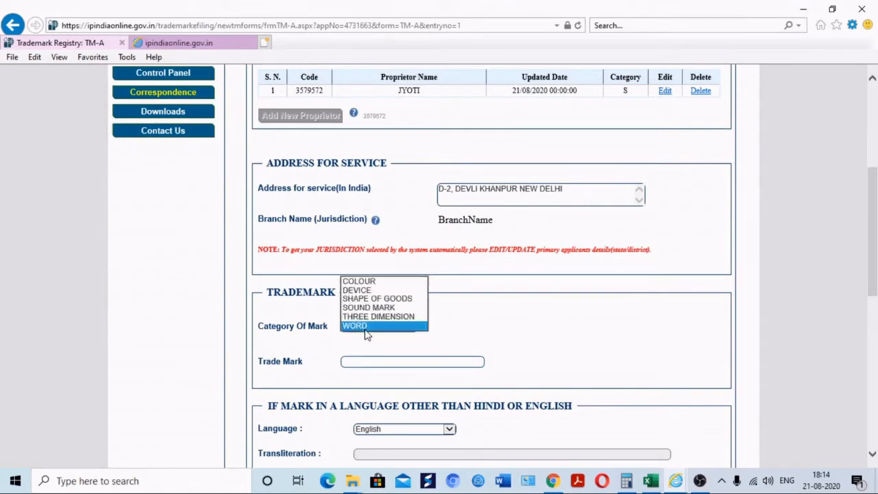
left_click(365, 327)
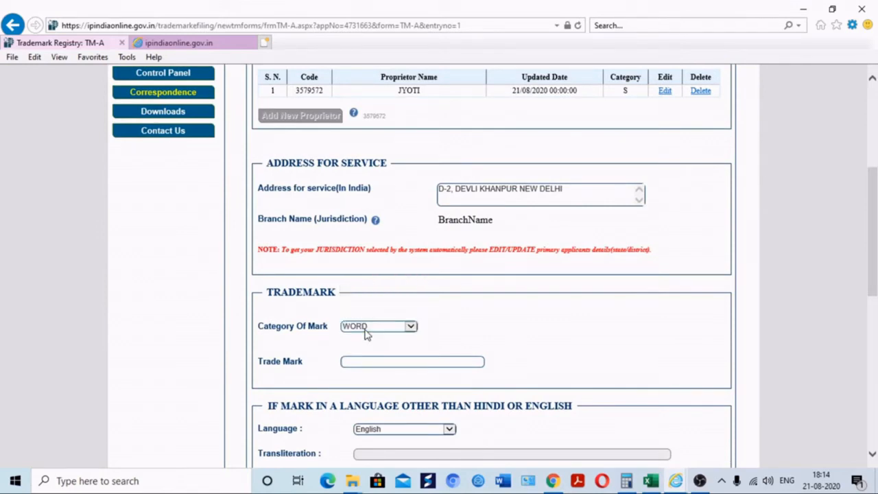
type("etaxsupport")
key("Tab")
Edit the class 35 goods entry with the description 'for study' and update it
scroll(871, 247, "down", 1)
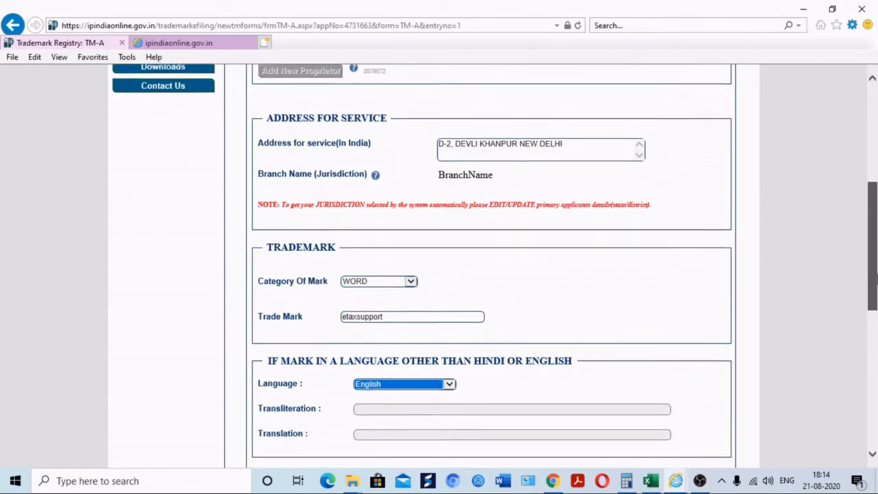
scroll(868, 313, "down", 3)
left_click(375, 376)
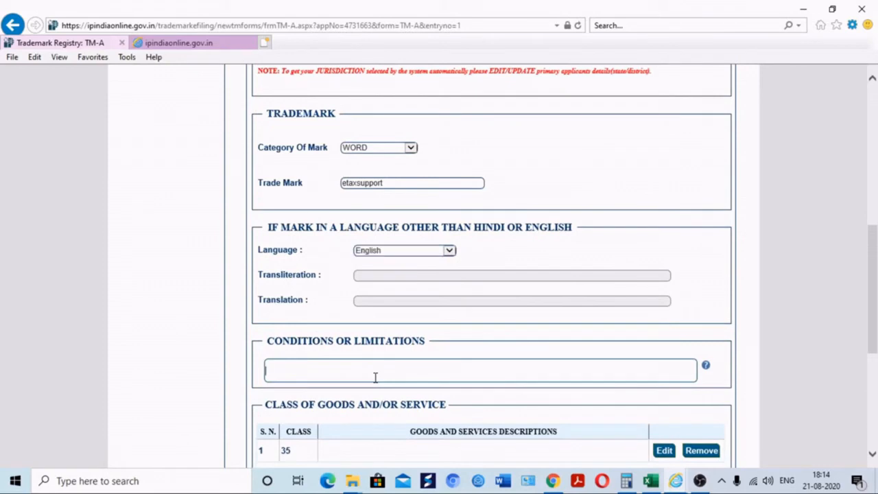
scroll(701, 356, "down", 3)
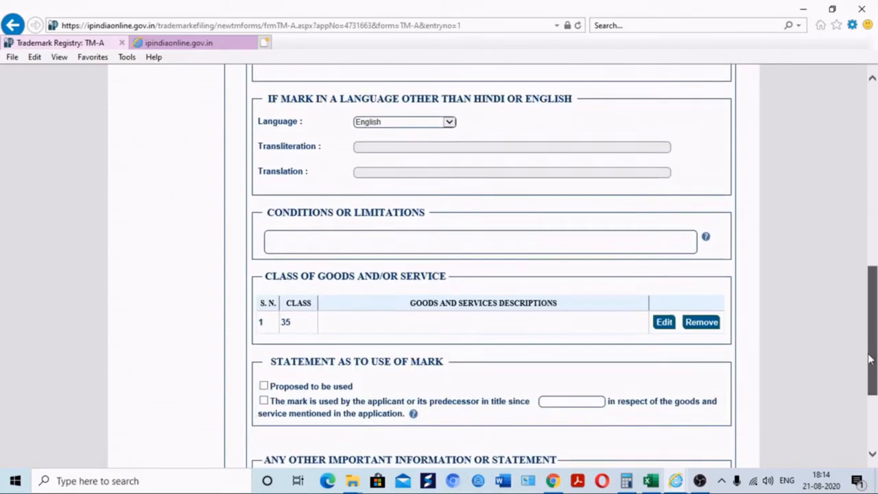
left_click(664, 322)
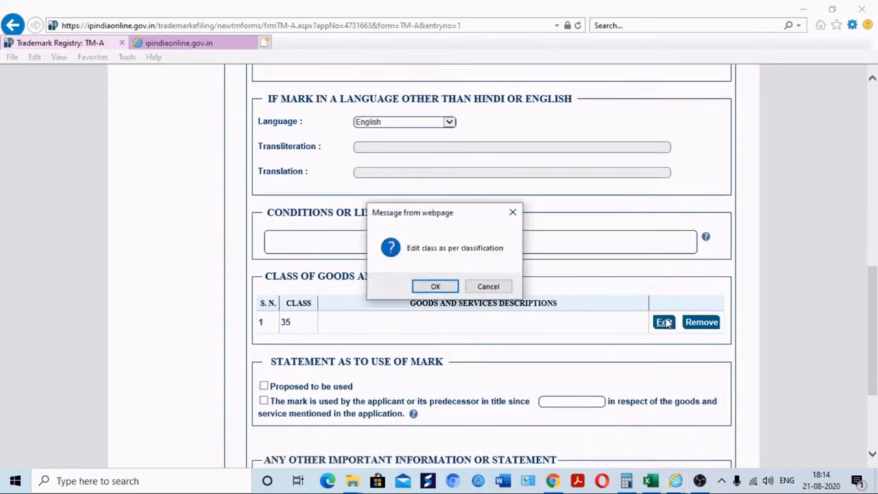
left_click(435, 286)
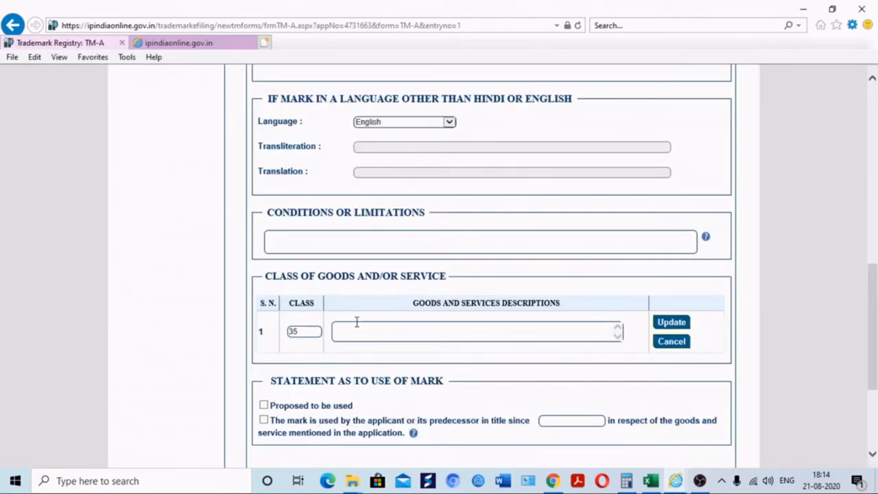
left_click(356, 323)
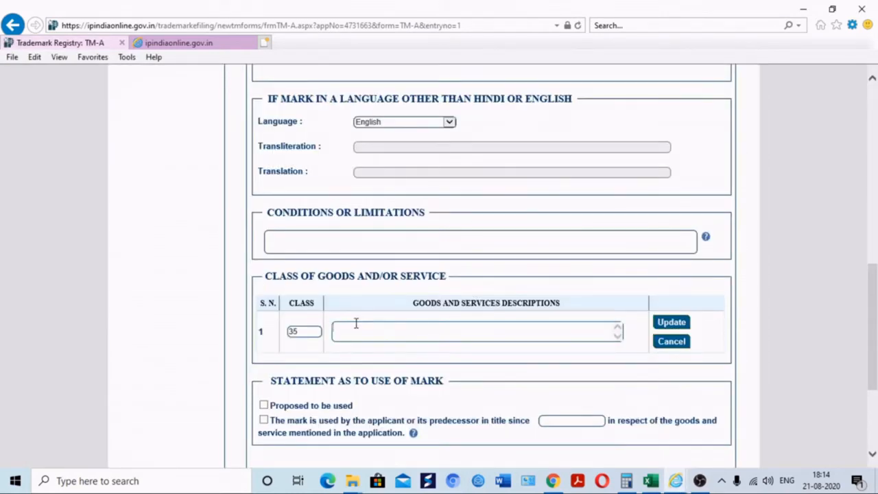
type("for study")
left_click(668, 322)
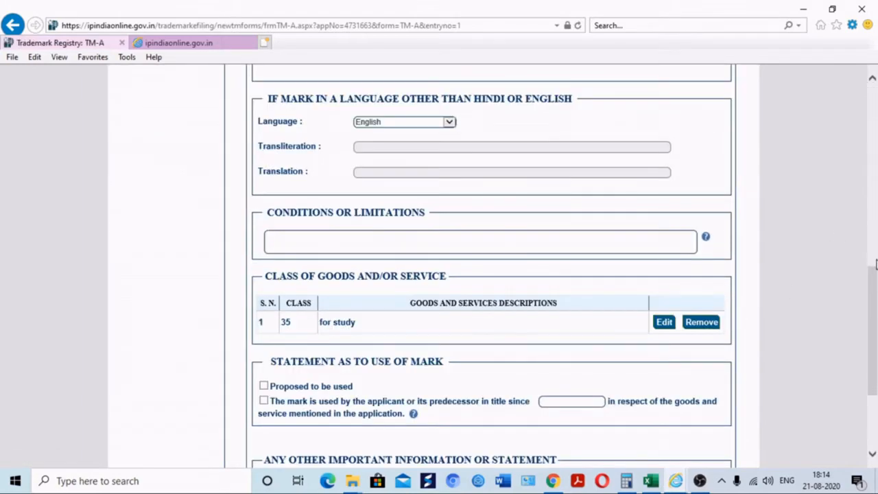
scroll(876, 265, "up", 5)
scroll(875, 206, "down", 1)
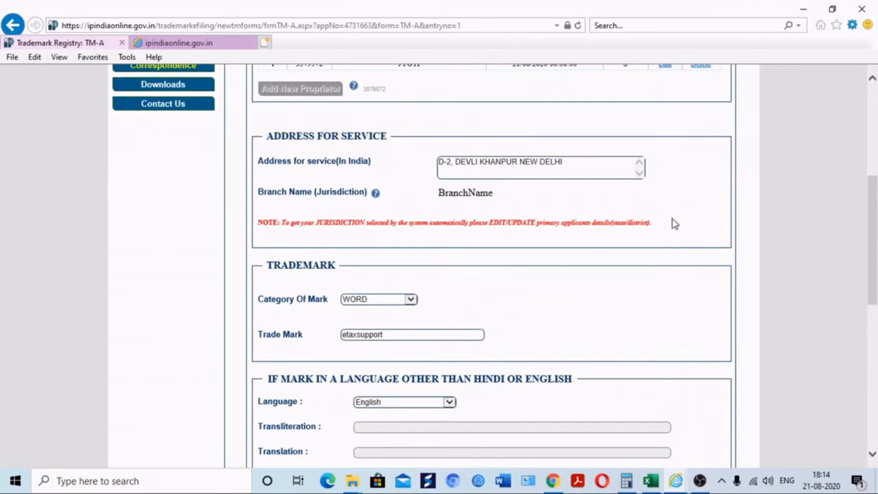
scroll(873, 164, "up", 2)
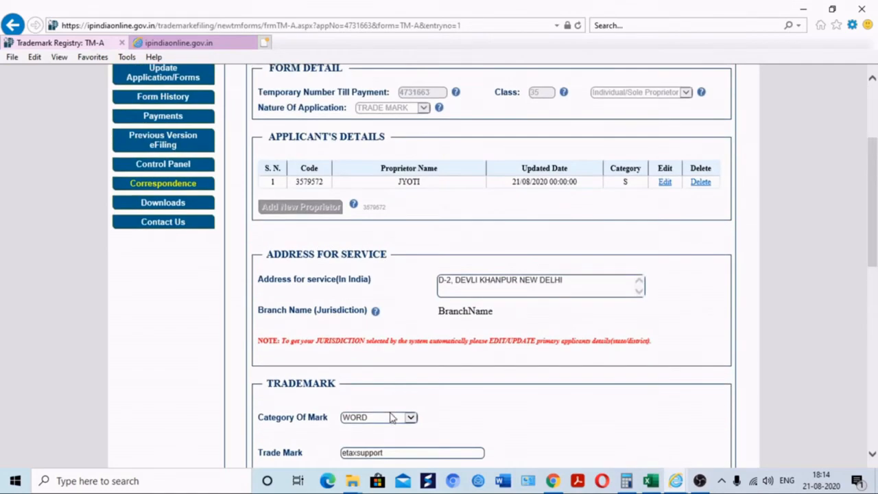
left_click(391, 418)
key("Up")
key("Up")
key("Up")
key("Up")
key("Up")
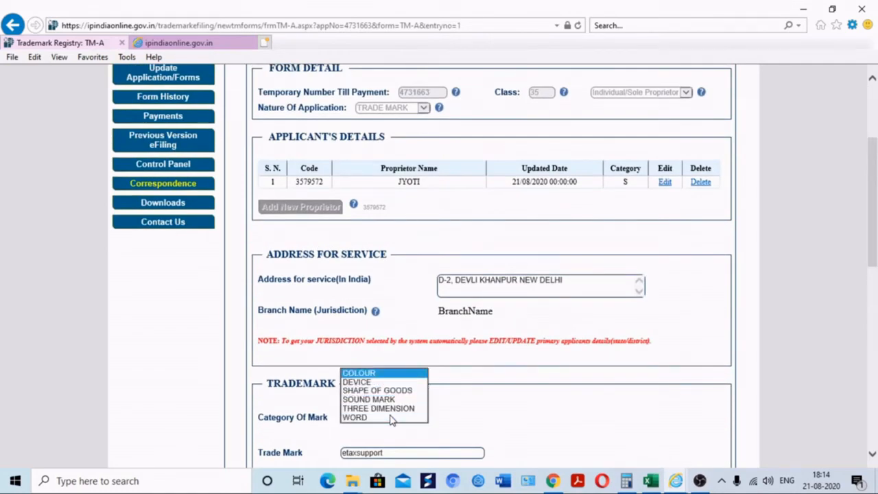
key("Down")
key("Down")
key("Down")
key("Down")
key("Down")
key("Up")
key("Up")
key("Up")
key("Up")
key("Up")
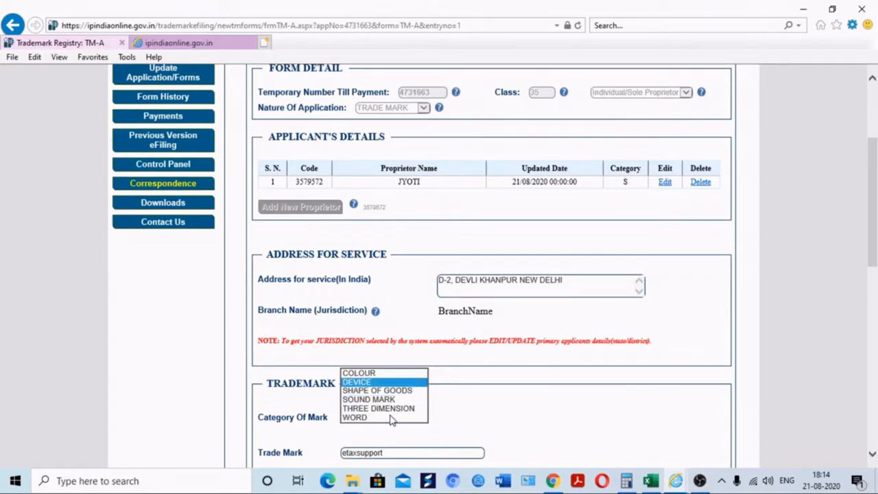
key("Down")
key("Down")
key("Down")
key("Down")
key("Down")
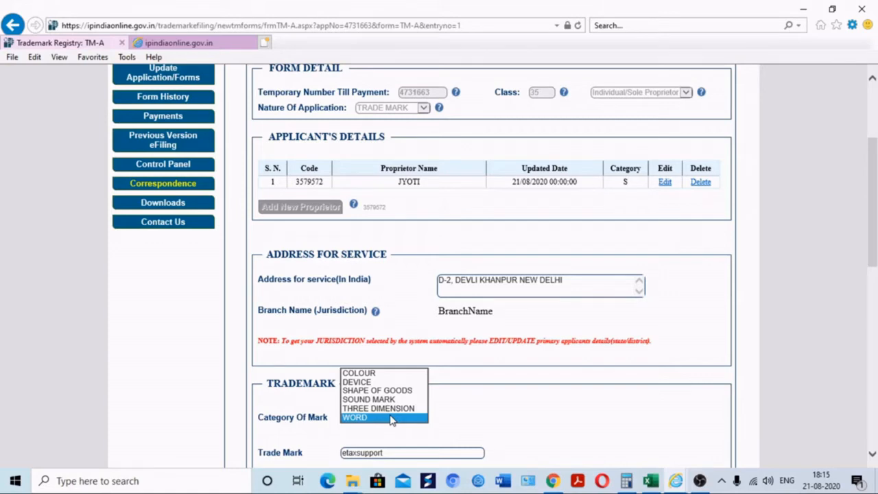
left_click(388, 419)
left_click(386, 420)
left_click(368, 375)
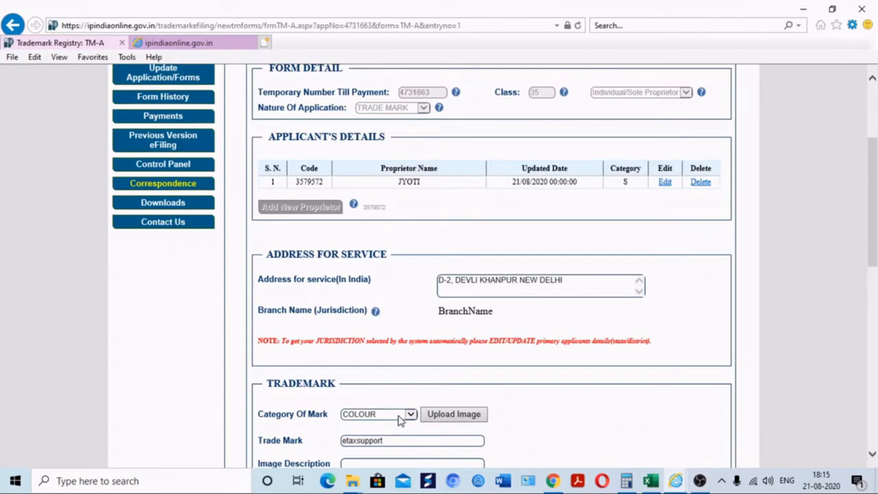
left_click(400, 418)
left_click(398, 415)
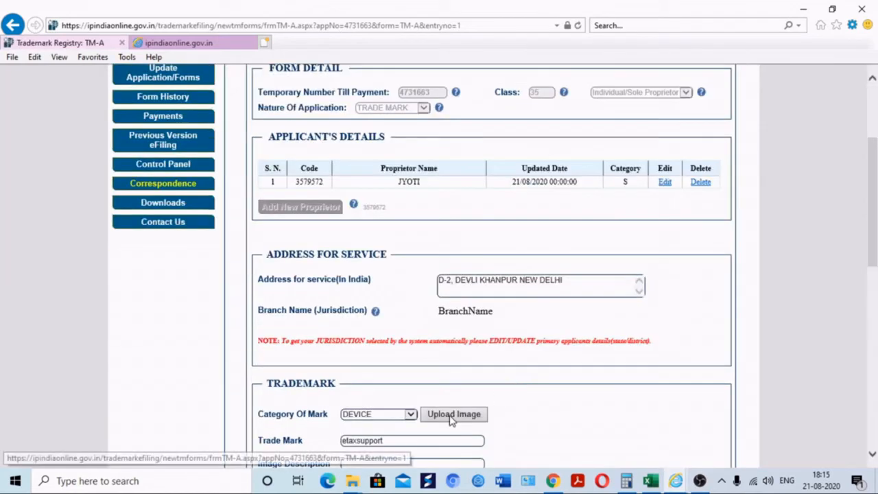
left_click_drag(876, 234, 876, 257)
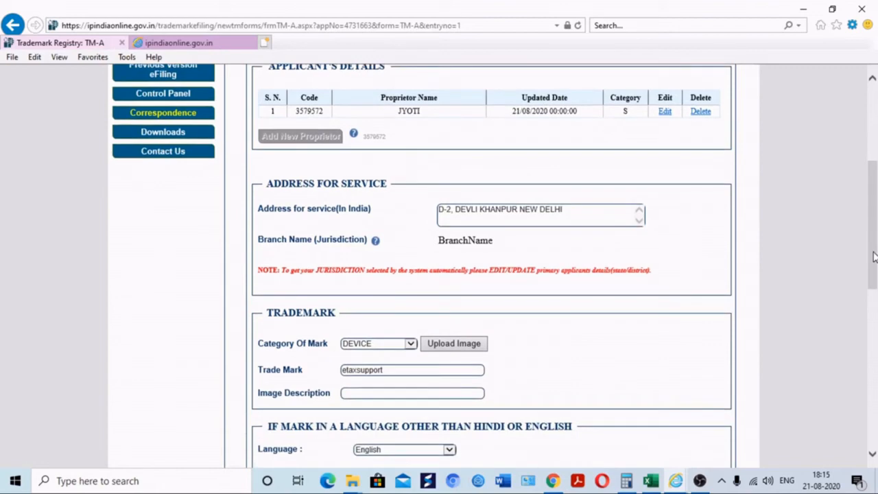
left_click(379, 344)
key("Down")
key("Down")
key("Down")
key("Down")
left_click(379, 345)
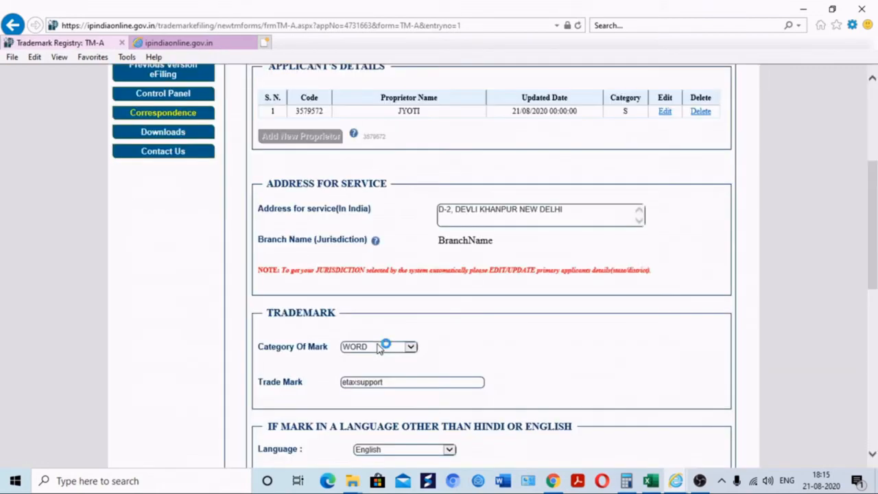
left_click_drag(871, 284, 871, 304)
left_click_drag(876, 261, 873, 341)
left_click_drag(874, 307, 865, 335)
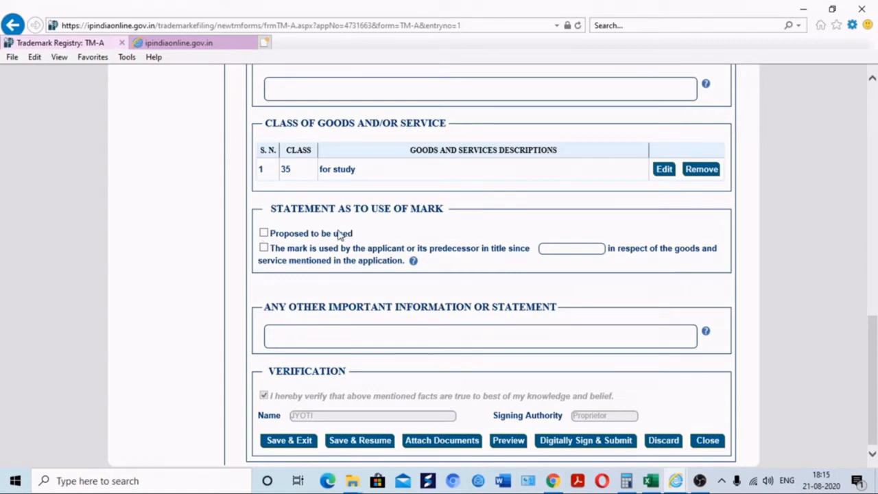
Tick 'Proposed to be used' under Statement as to Use of Mark
left_click(263, 234)
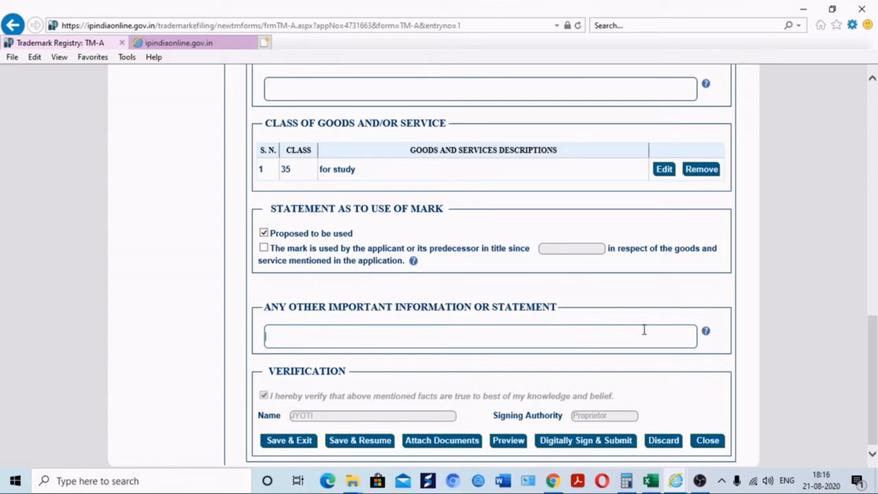
left_click_drag(872, 354, 861, 157)
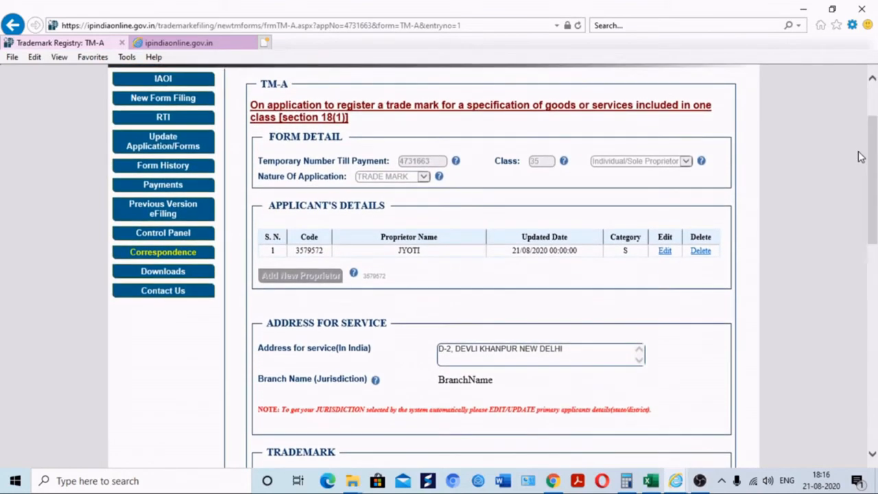
Edit the applicant's details, setting both state and district to DELHI
left_click(665, 251)
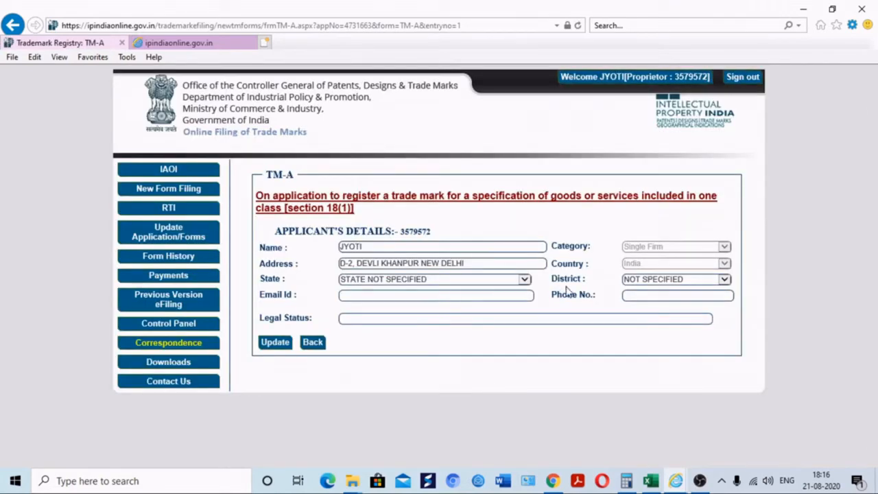
left_click(525, 280)
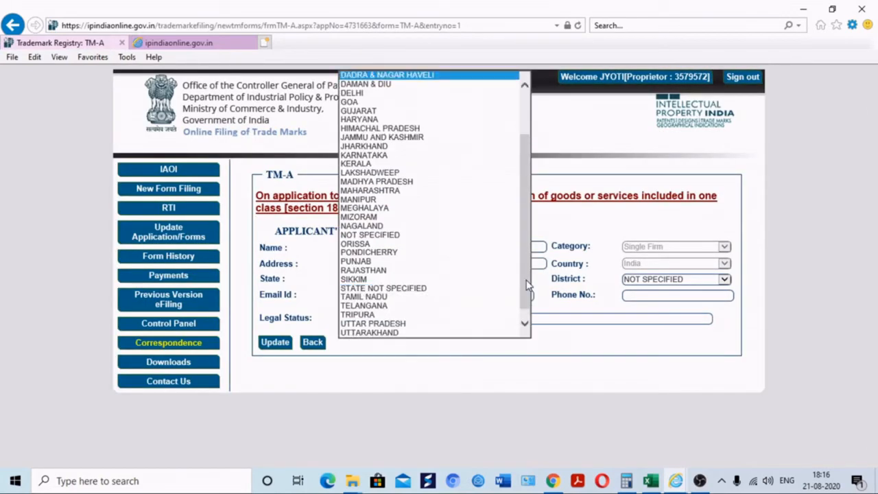
key("e")
key("Return")
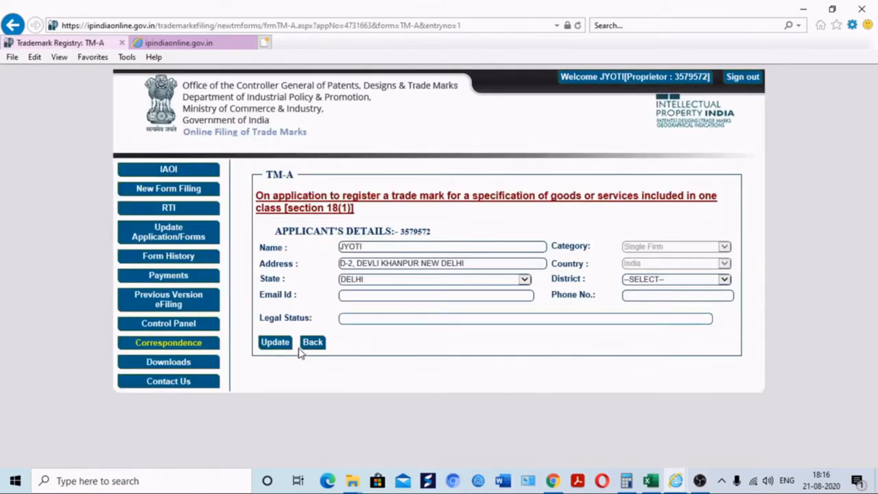
left_click(668, 281)
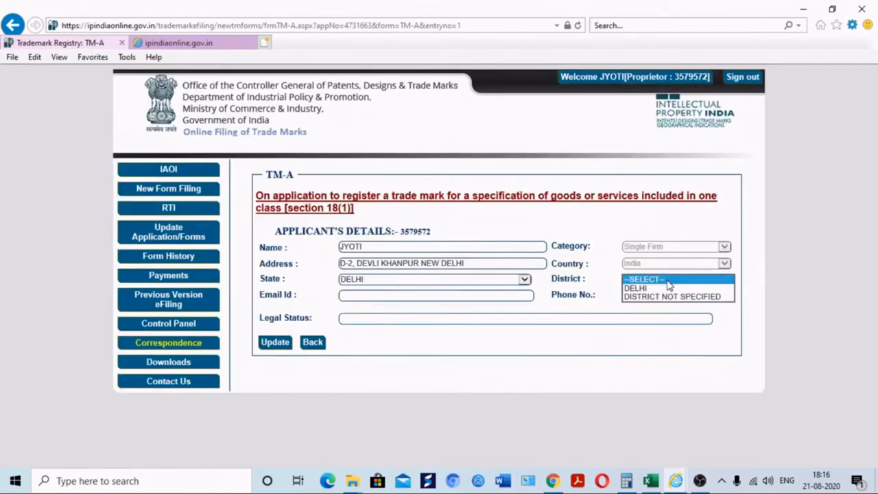
left_click(669, 288)
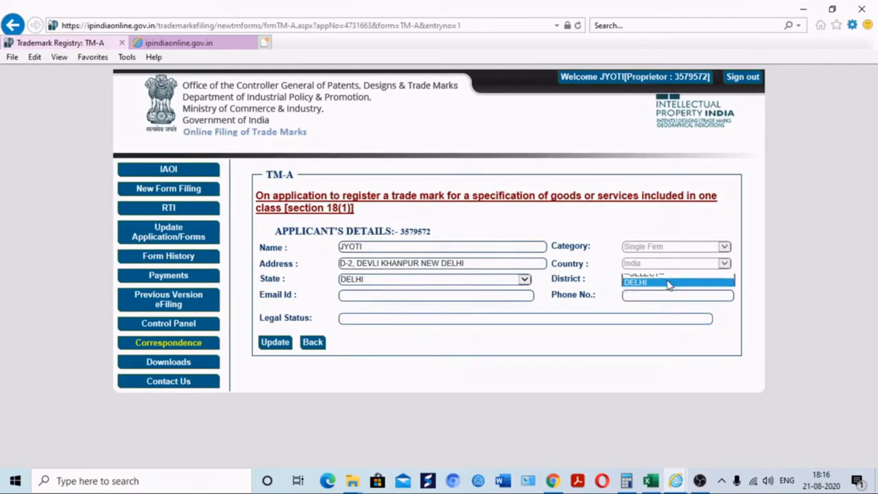
Set legal status to INDIVIDUAL, enter the applicant's e-mail address, and save the record
left_click(369, 322)
type("Indi")
key("Down")
key("Return")
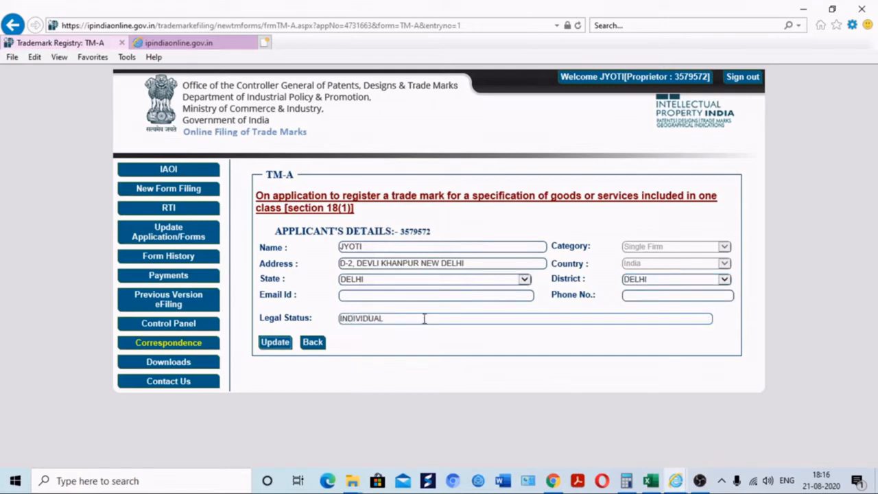
key("Return")
key("Return")
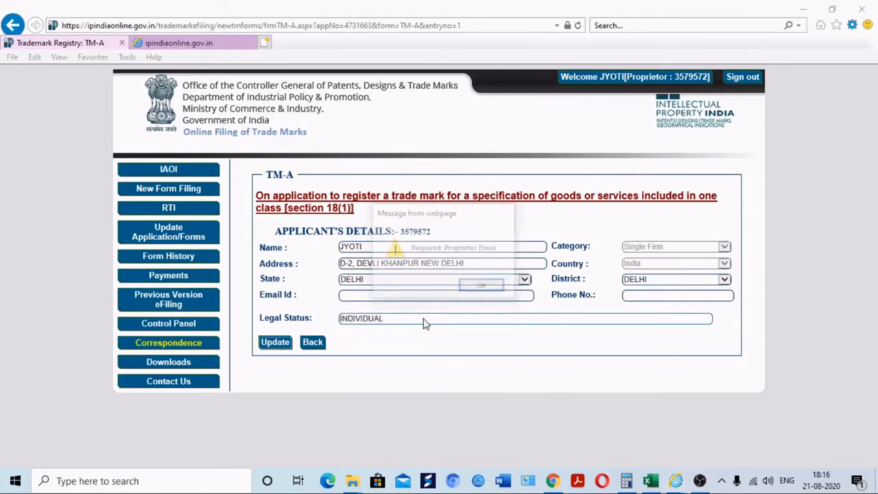
key("shift+Tab")
key("shift+Tab")
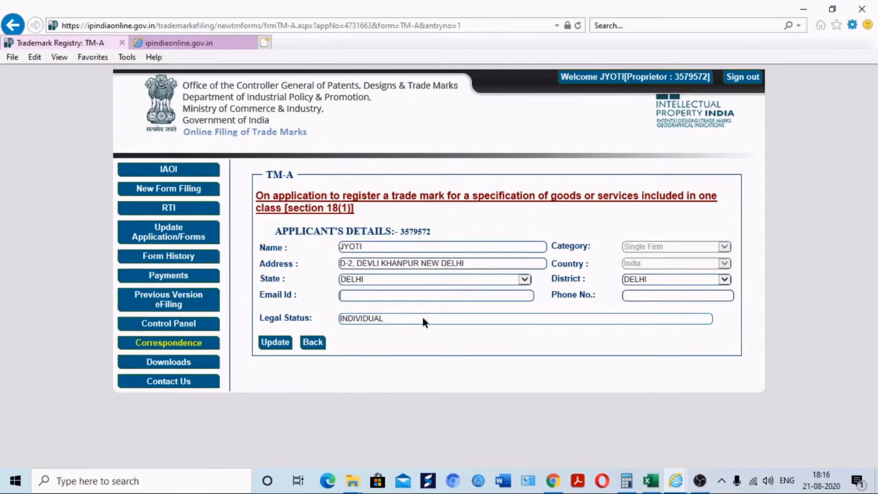
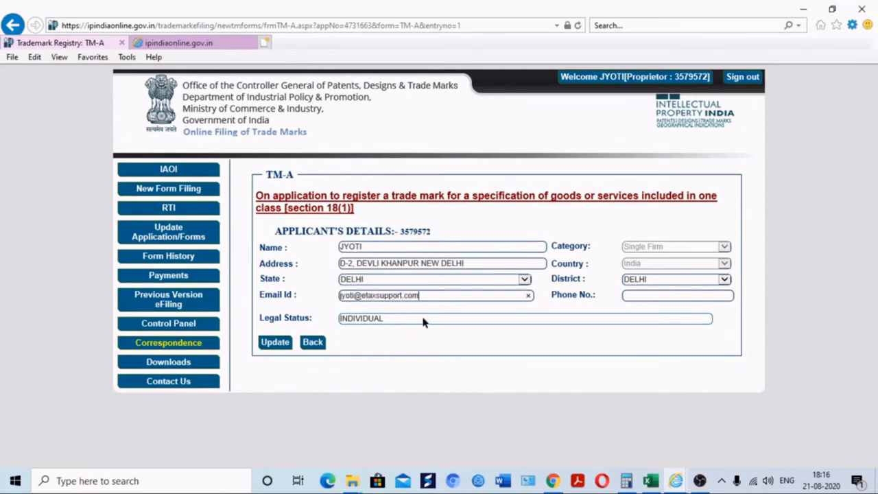
left_click(278, 345)
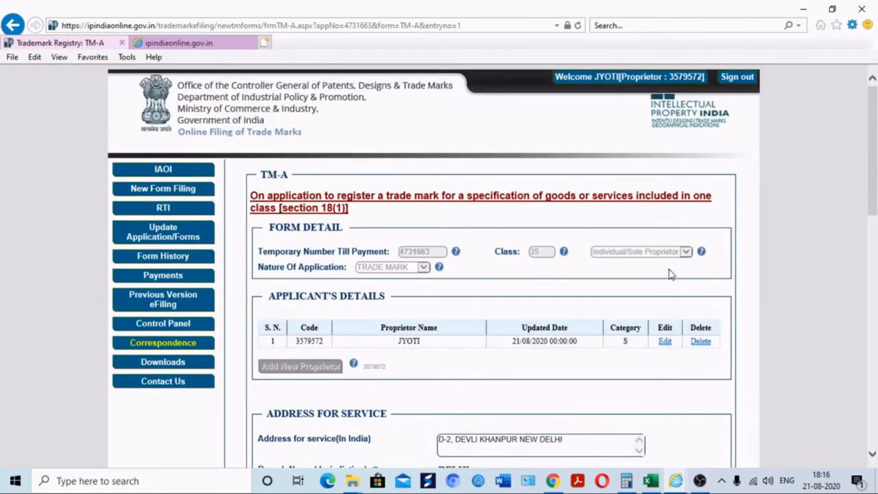
Scroll to the bottom of the TM-A form and choose Digitally Sign & Submit
left_click_drag(876, 168, 801, 380)
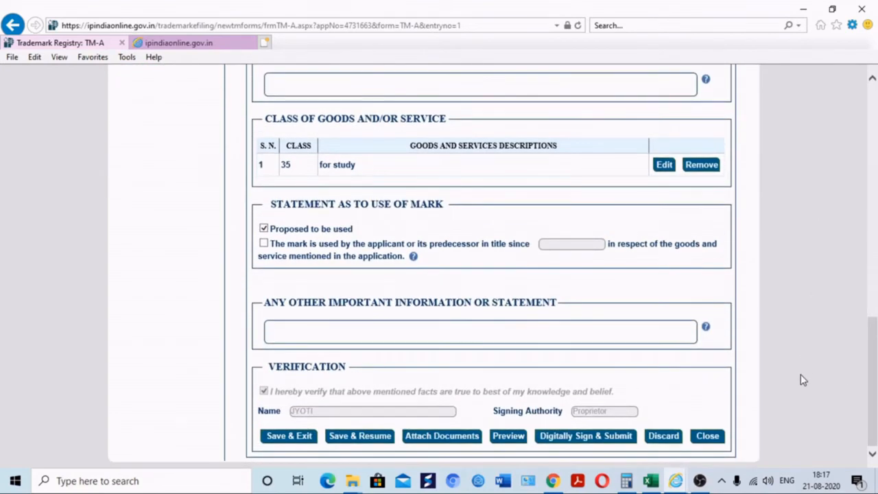
left_click(580, 444)
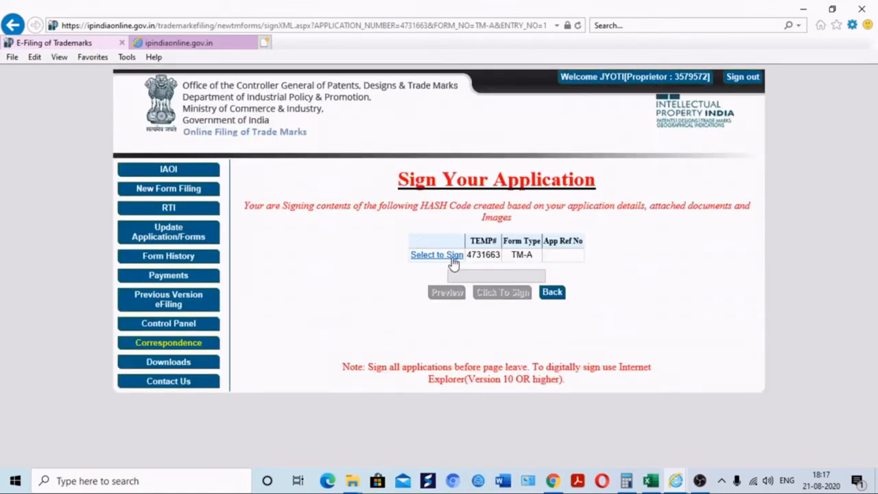
Sign the TM-A application with the applicant's certificate and token PIN, then dismiss the success message
left_click(436, 258)
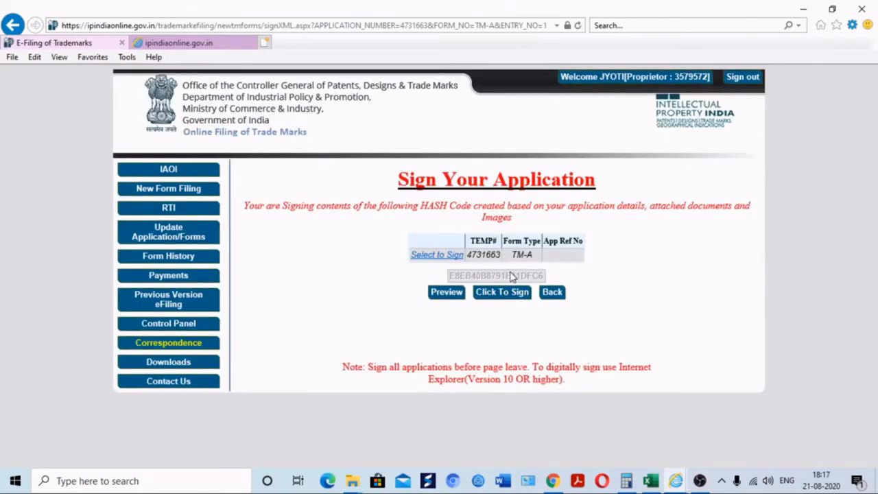
left_click(516, 293)
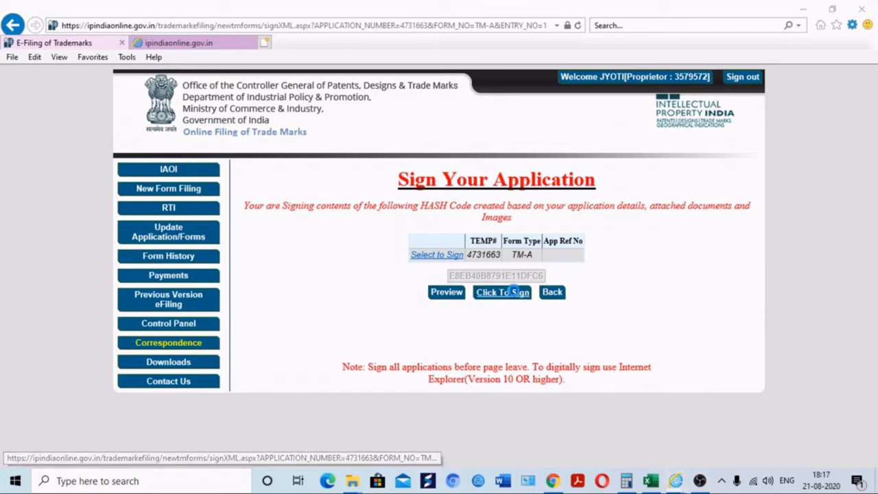
left_click(104, 103)
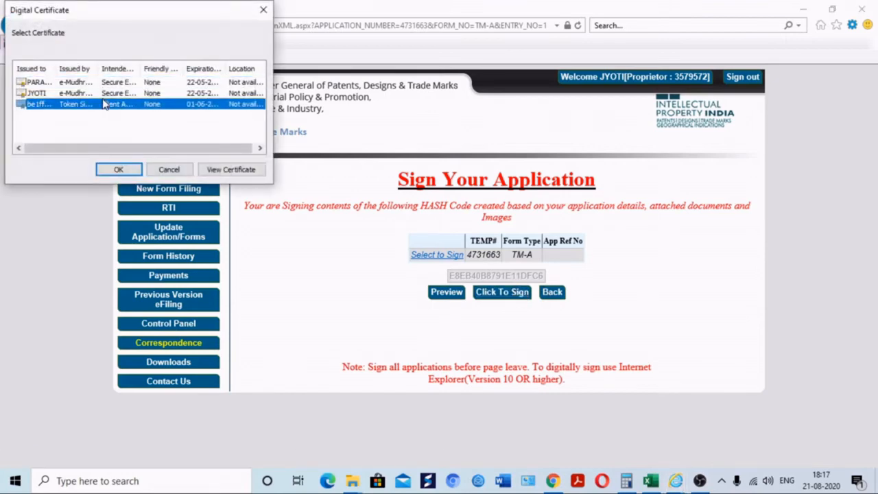
double_click(103, 96)
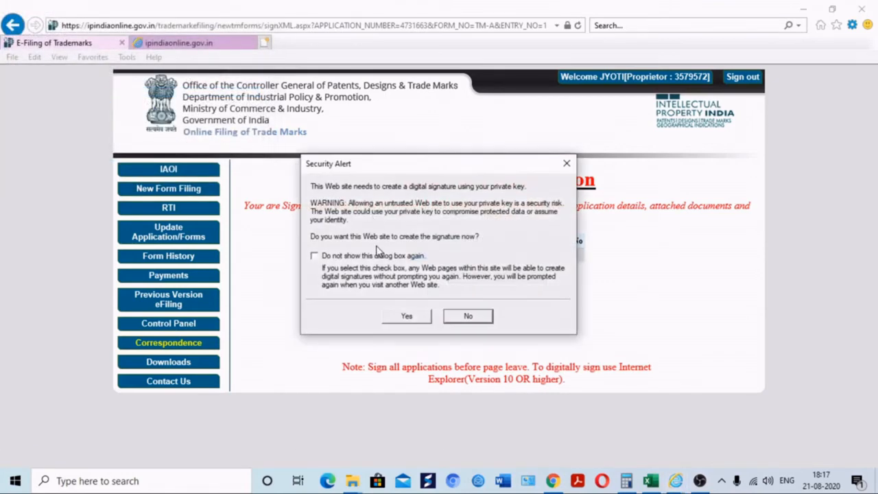
left_click(405, 316)
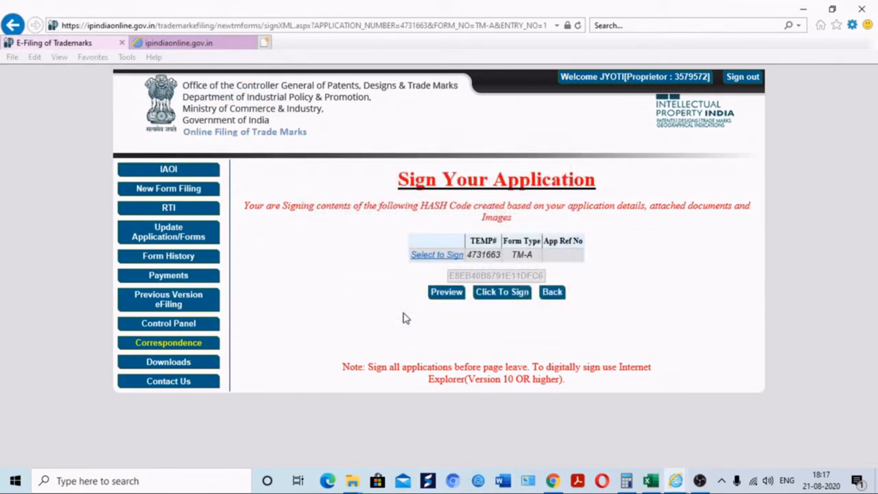
type("***")
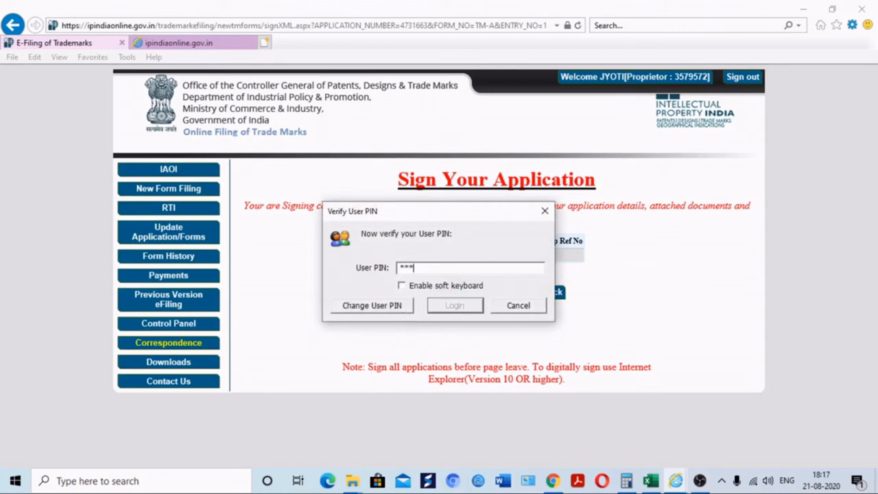
type("*****")
key("Return")
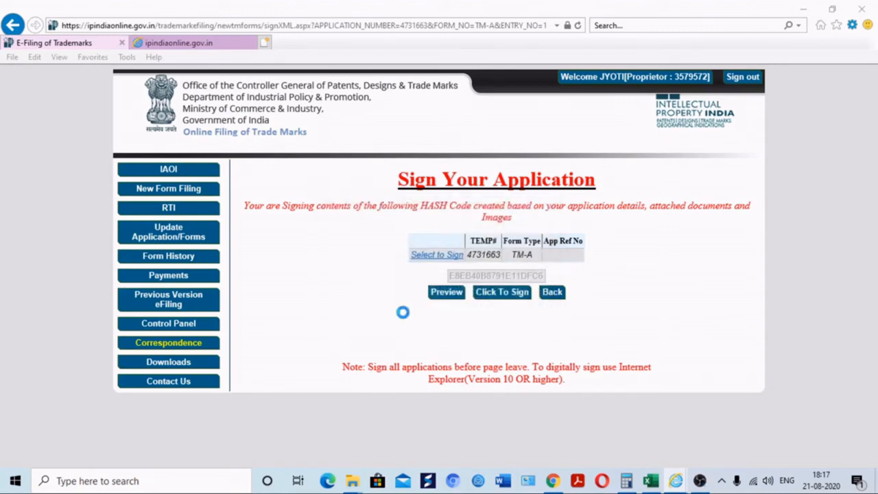
left_click(473, 287)
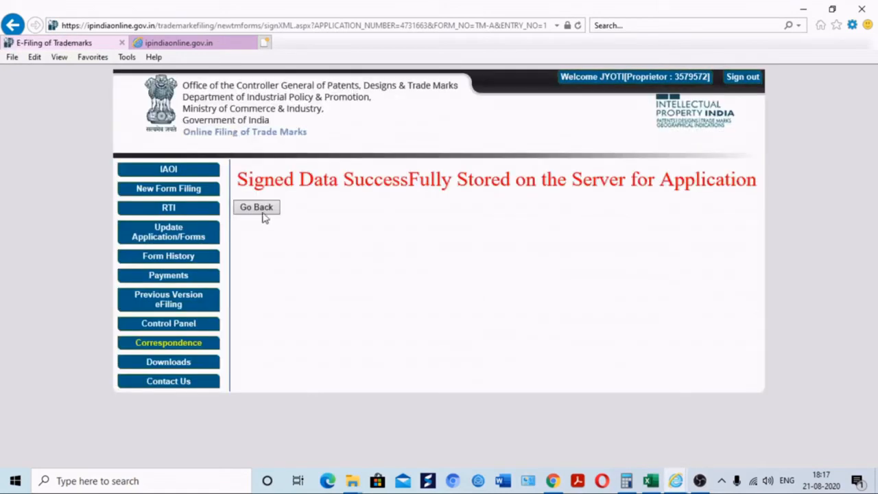
Under Payments > Make Payment, preview the pending TM-A application form and close it
left_click(164, 275)
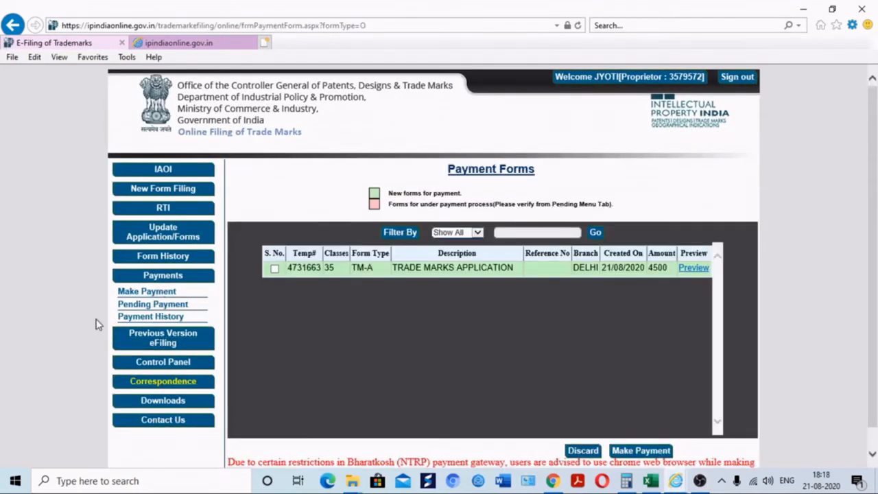
left_click(162, 294)
left_click(694, 274)
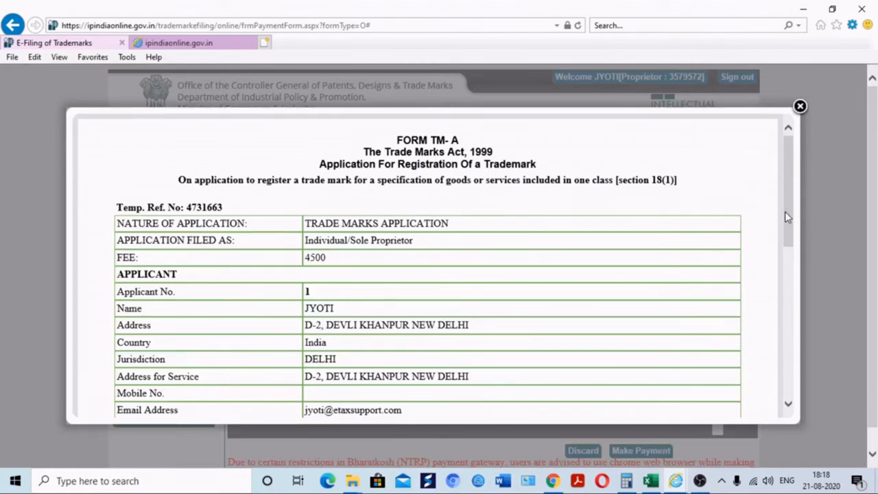
left_click_drag(787, 217, 778, 108)
left_click(799, 106)
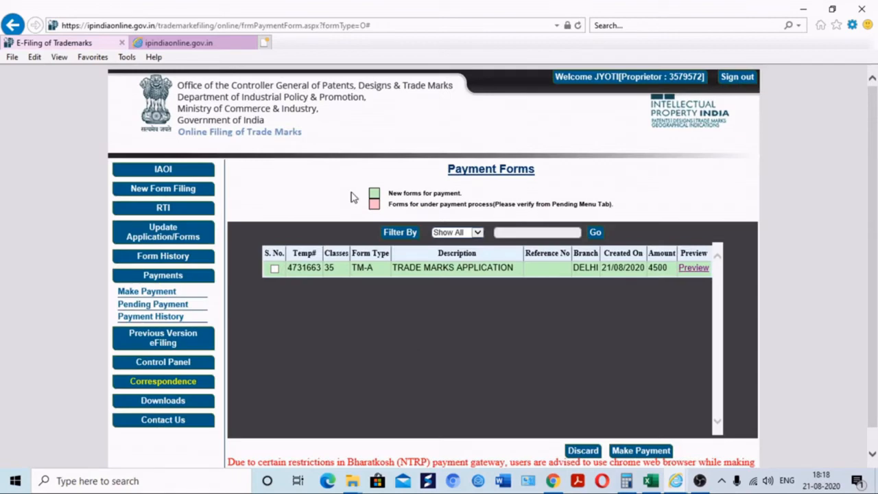
Tick the TM-A row awaiting its 4500 fee and sign out of the portal
left_click(275, 270)
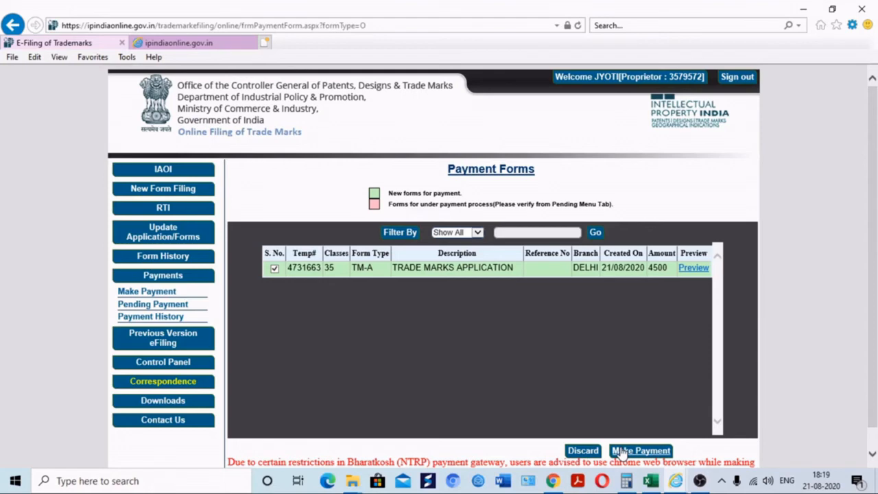
scroll(876, 277, "down", 1)
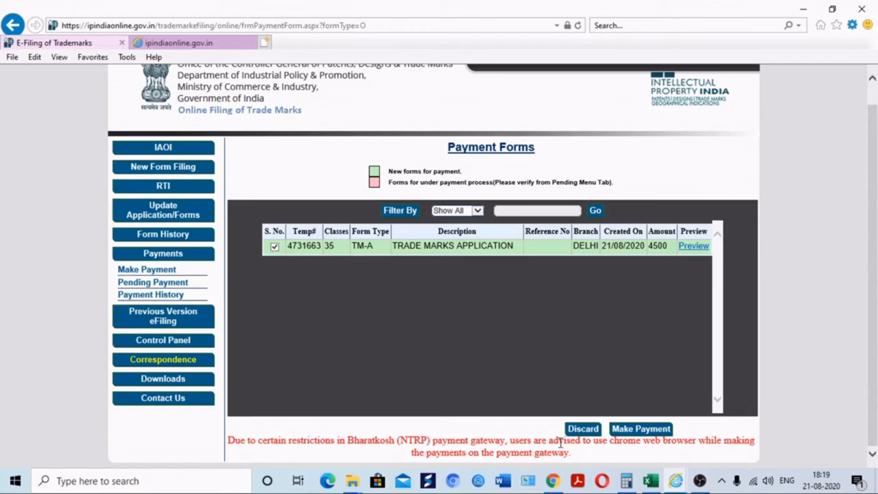
scroll(873, 322, "up", 1)
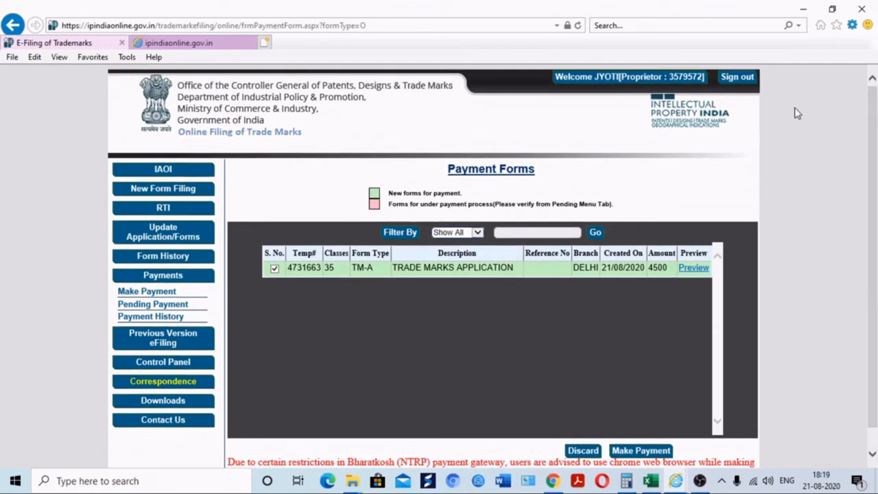
left_click(739, 80)
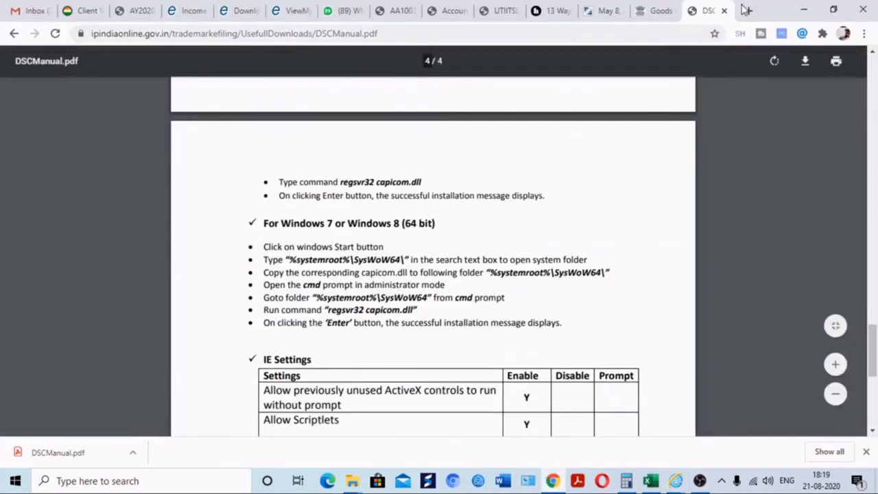
Search 'ip india login' in a new tab and open the IP India e-filing result
left_click(747, 10)
type("ip ")
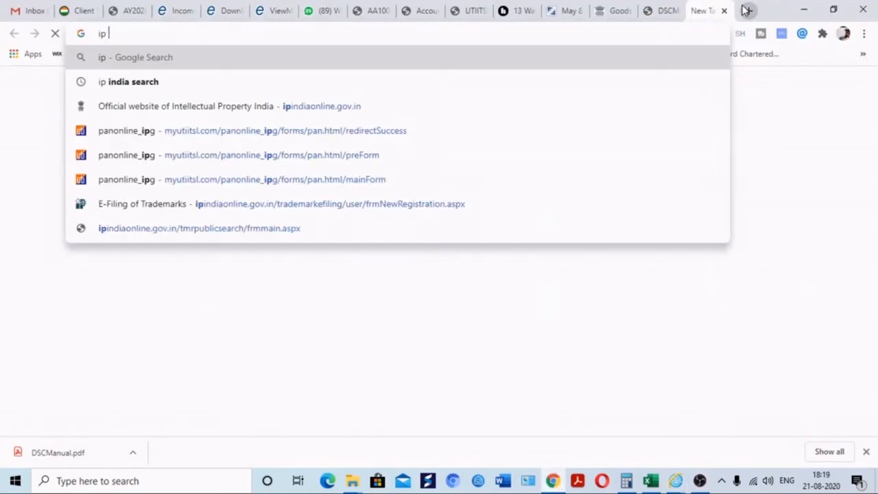
type("india login")
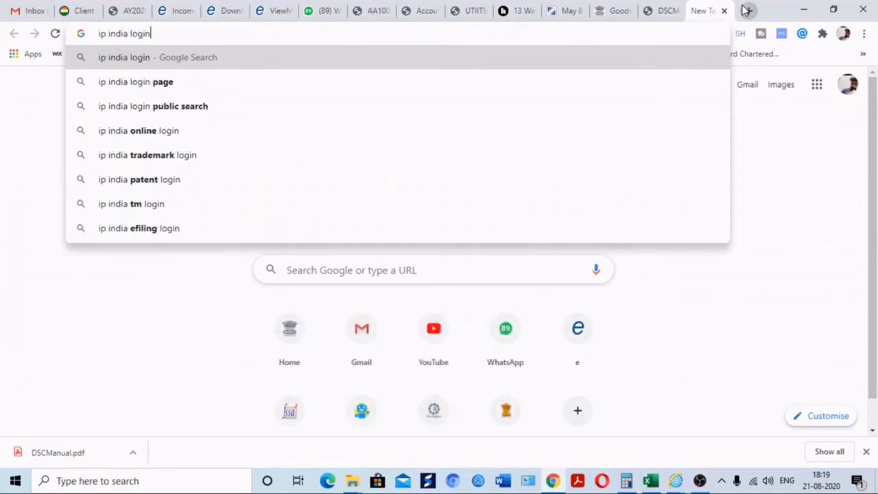
key("Return")
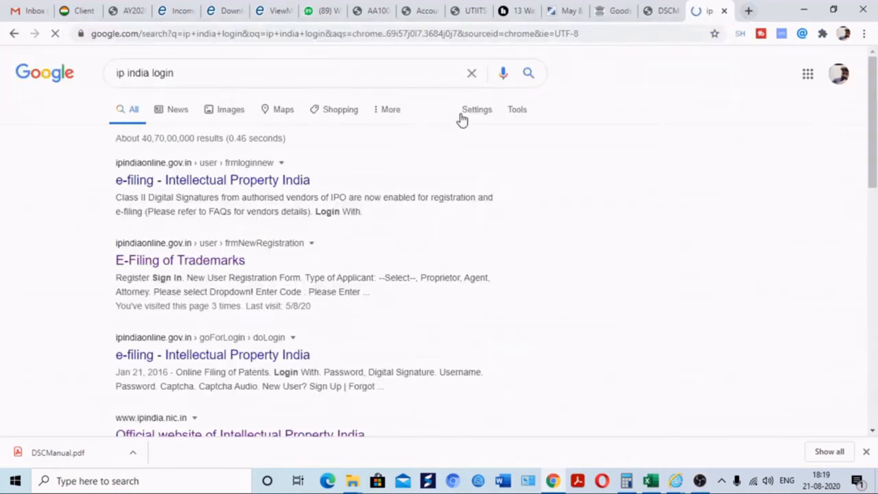
left_click(197, 184)
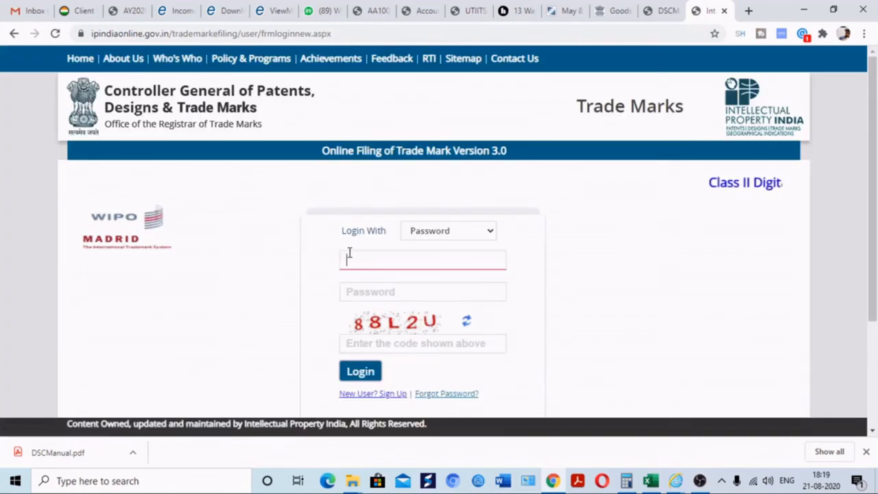
Log in with the account username, password and the displayed captcha code
type("JYOTI880")
key("Tab")
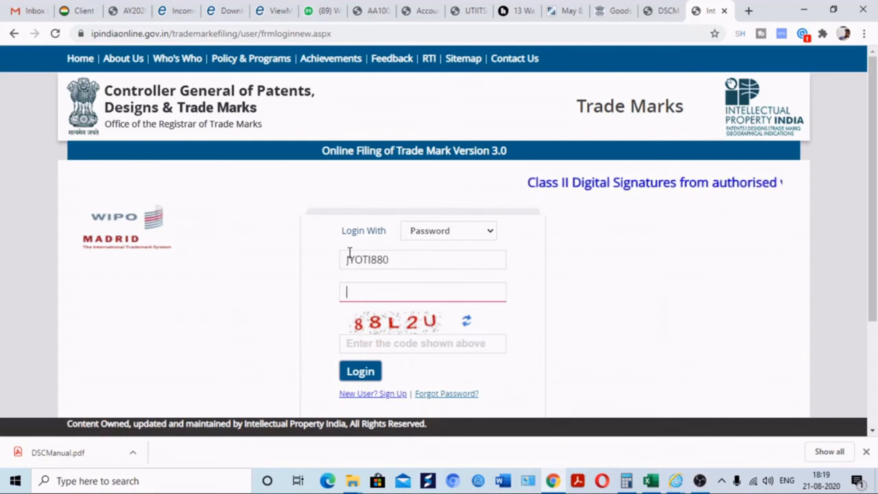
type("•••")
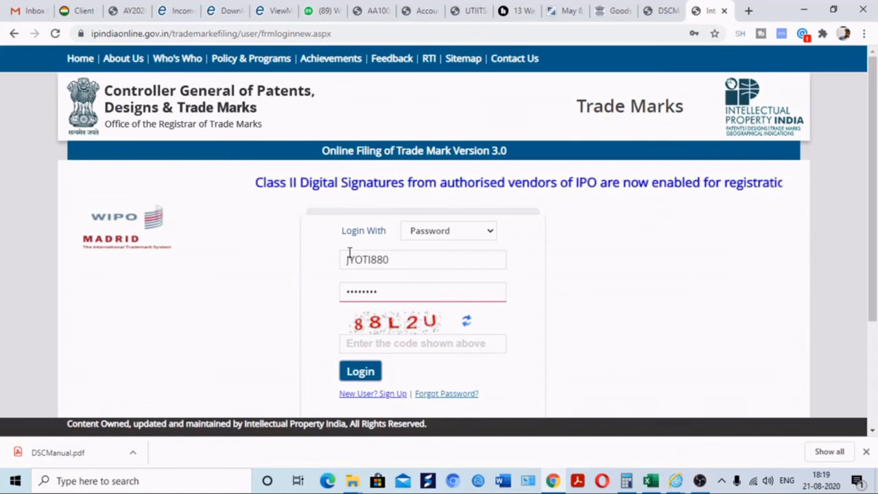
type("•••")
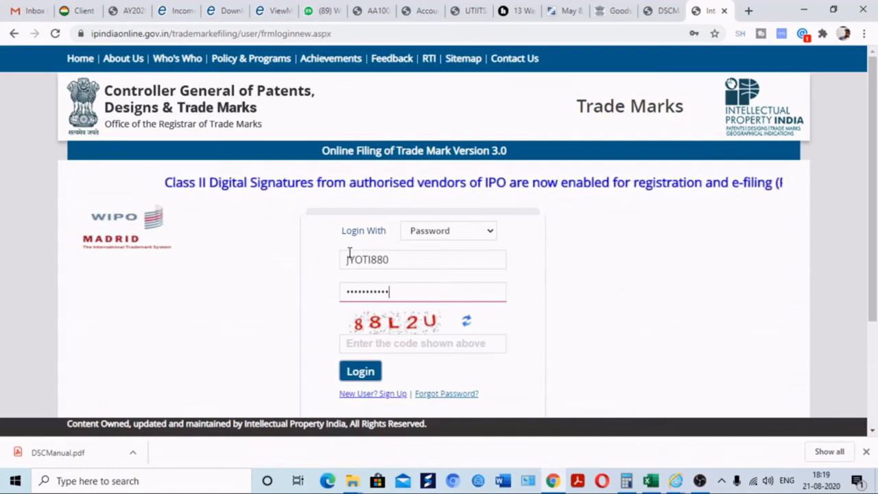
key("Tab")
type("88L2U")
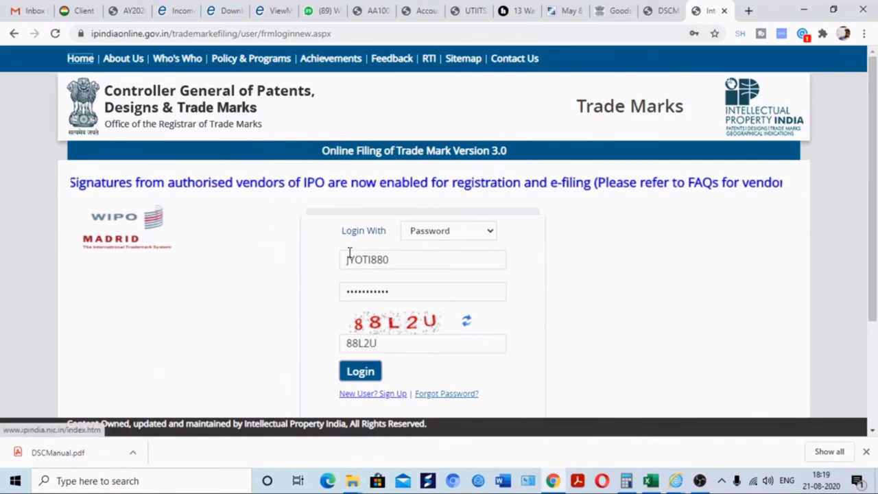
left_click(360, 372)
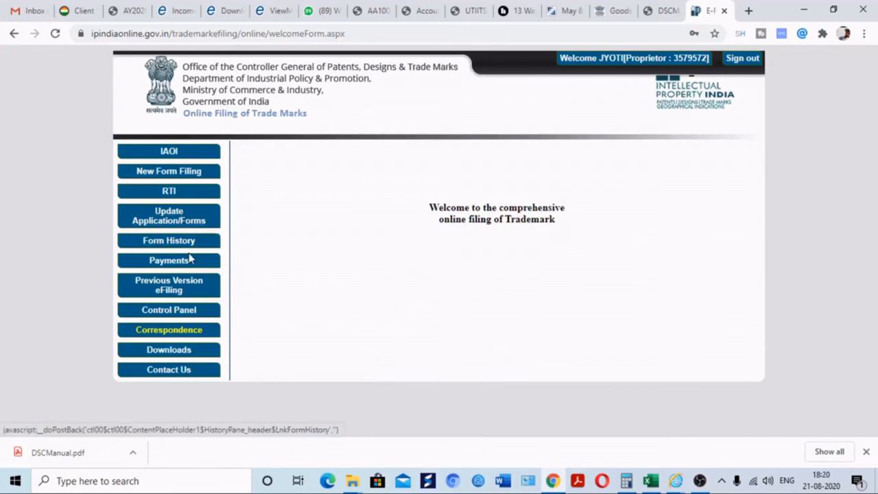
Select the TM-A application under Payments > Make Payment and proceed to pay
left_click(168, 262)
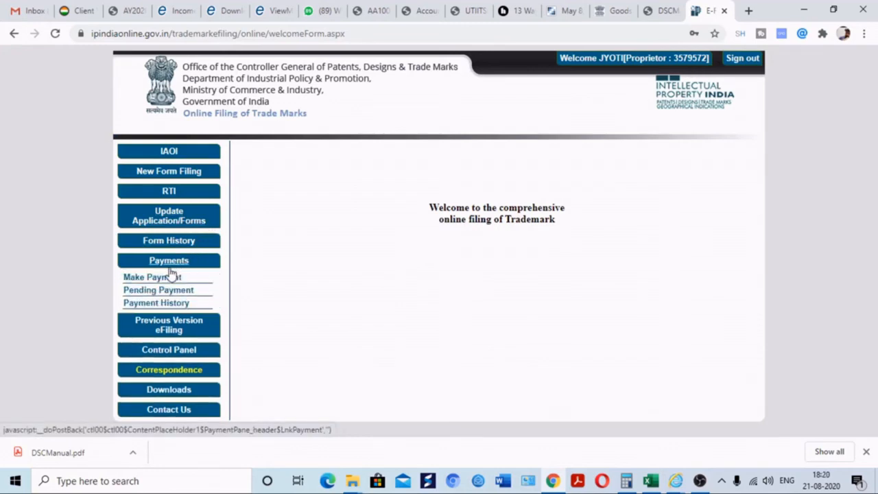
left_click(167, 277)
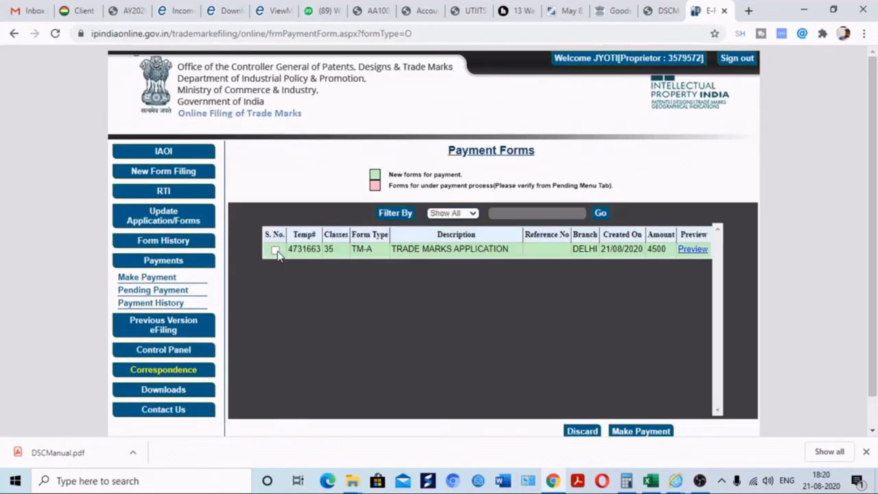
left_click(275, 250)
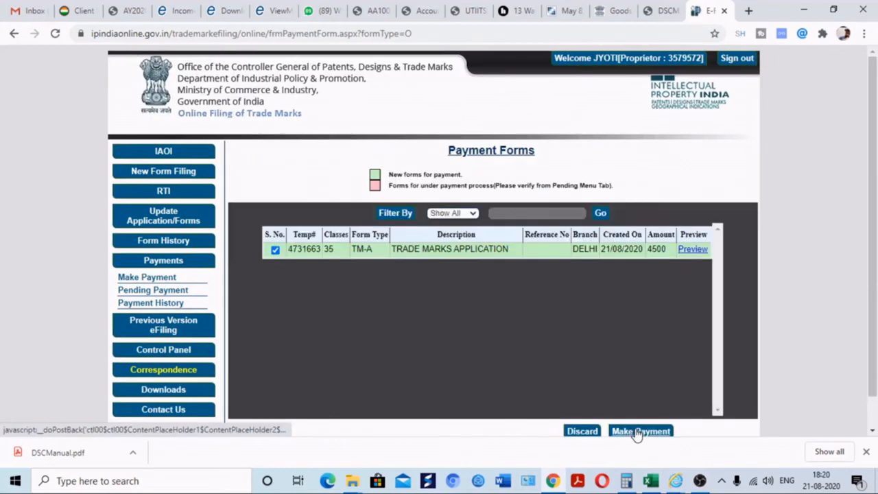
left_click(638, 432)
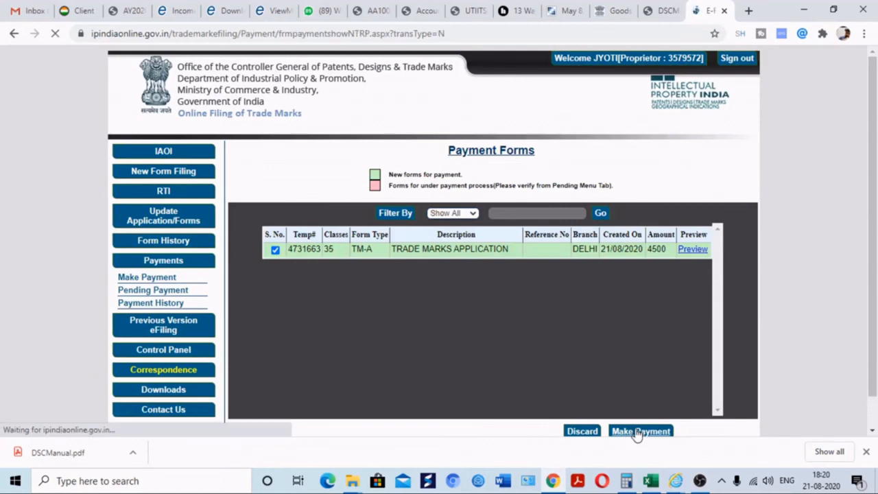
Accept the NTRP terms and conditions and continue to the Bharatkosh portal
scroll(875, 206, "down", 1)
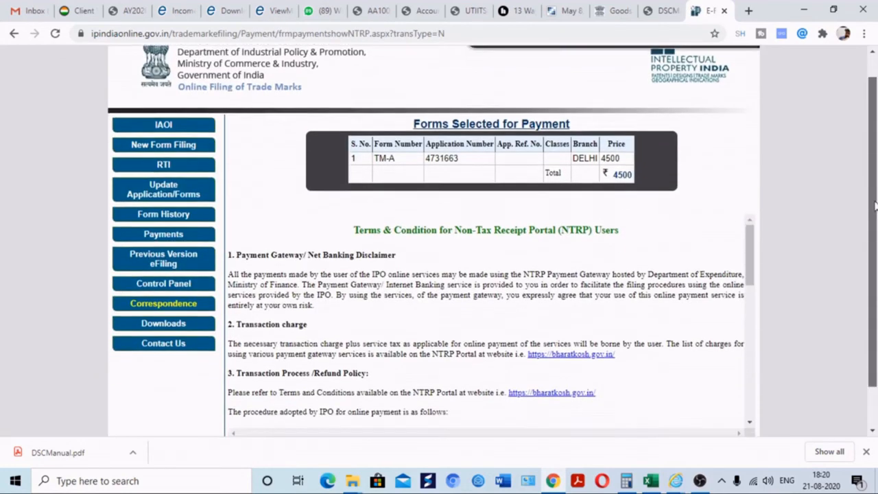
scroll(874, 206, "down", 1)
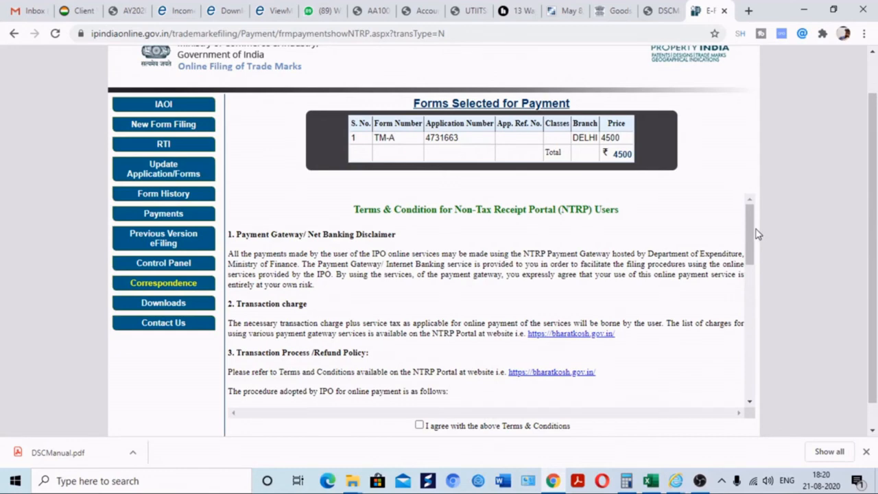
left_click_drag(758, 234, 758, 421)
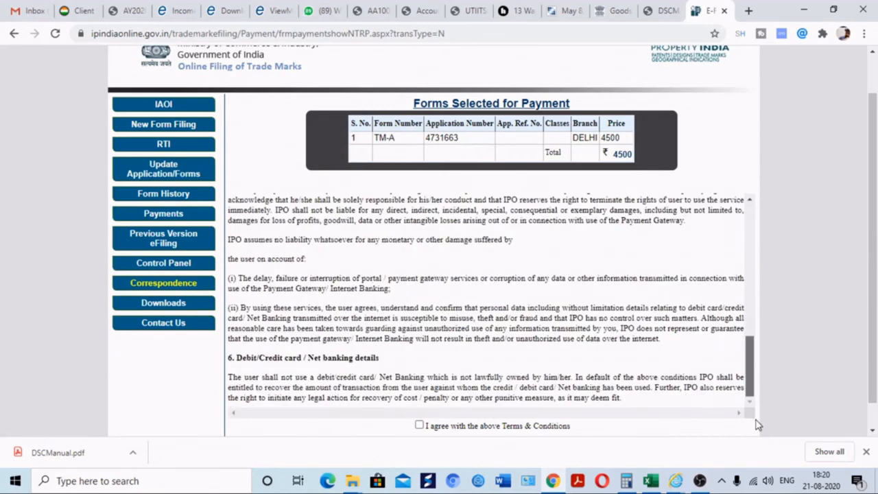
left_click(419, 426)
scroll(814, 337, "down", 1)
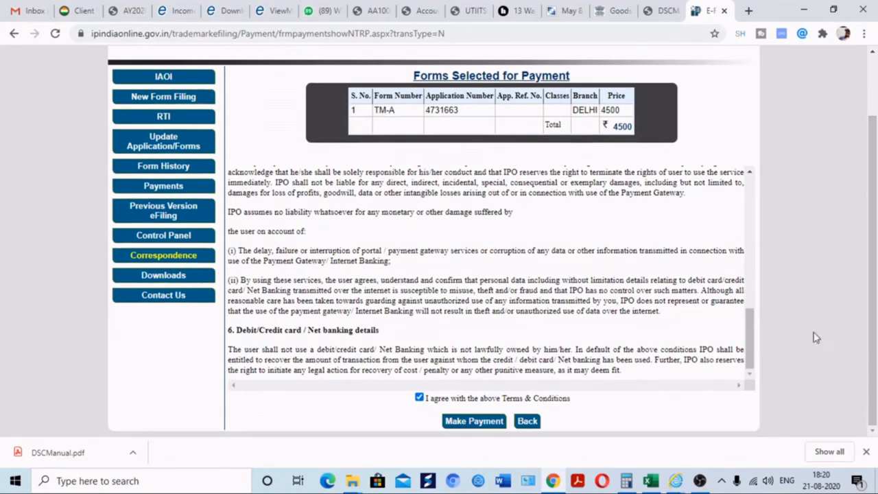
left_click(471, 425)
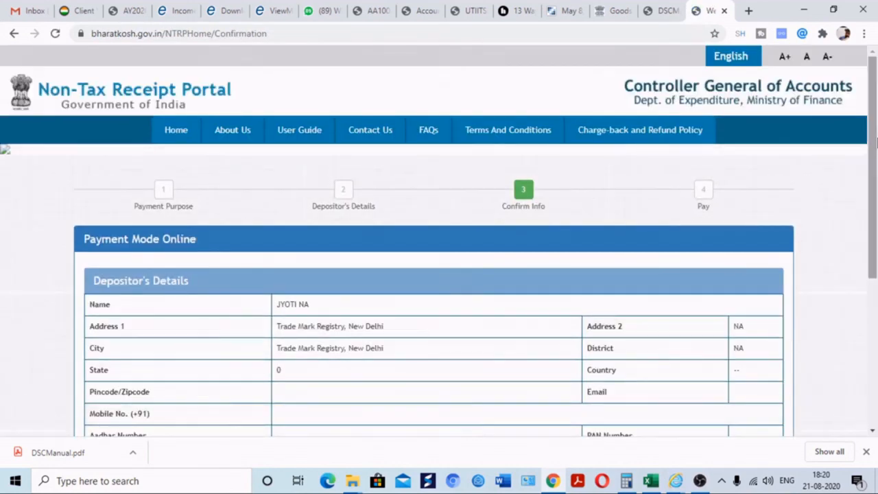
Confirm the depositor and ₹4500 trade mark fee details, then review the payment gateway options
left_click_drag(875, 141, 766, 382)
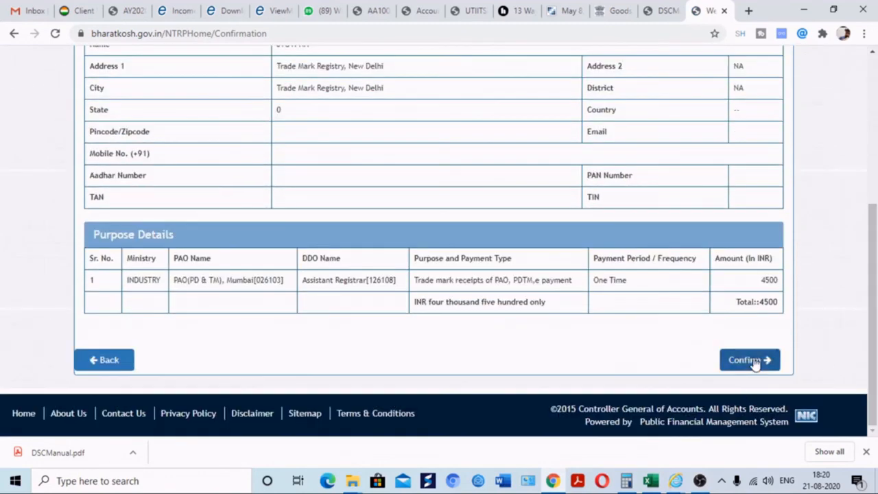
left_click(754, 364)
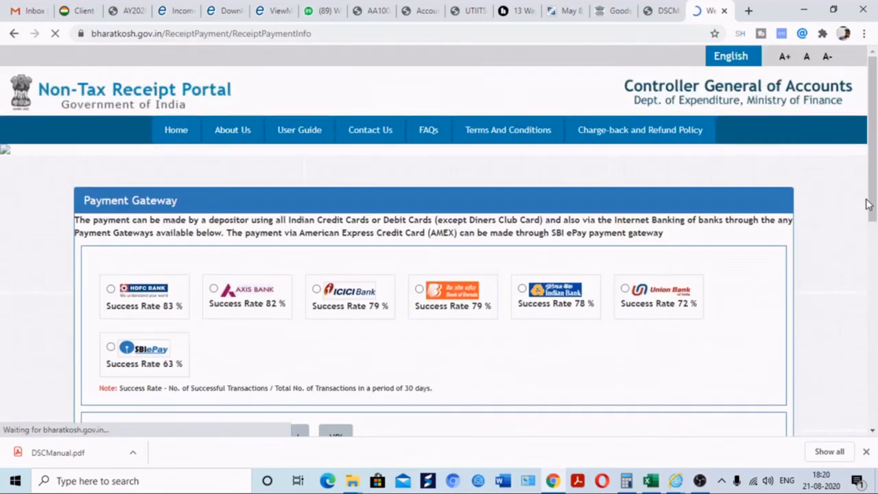
left_click_drag(871, 189, 588, 277)
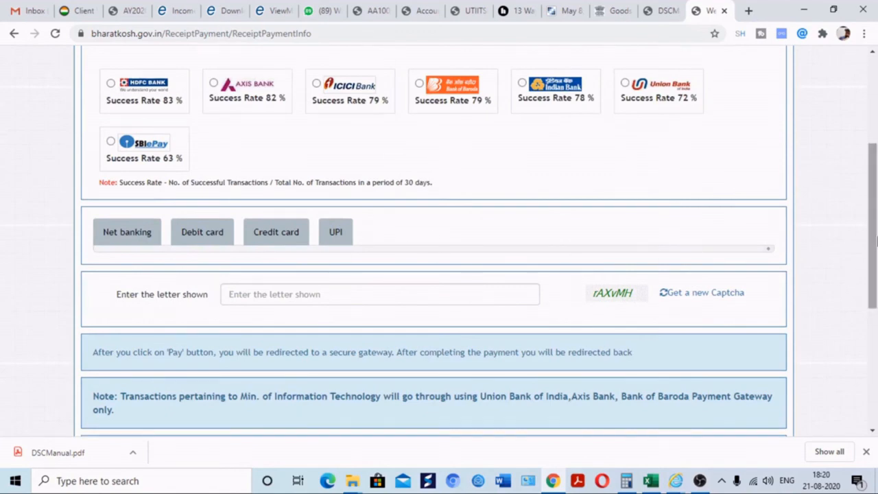
left_click_drag(871, 239, 875, 381)
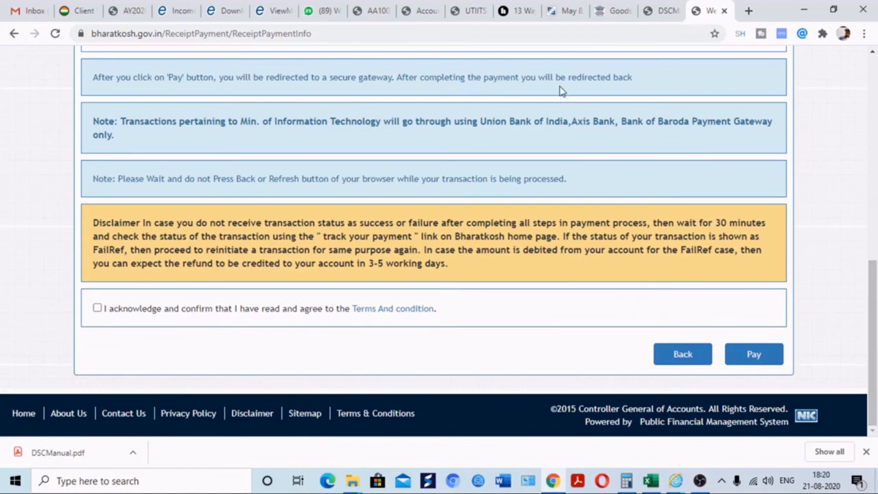
Open IP India's Public Search of Trade Marks in a new tab, then return to Bharatkosh
left_click(748, 9)
type("TRADEM")
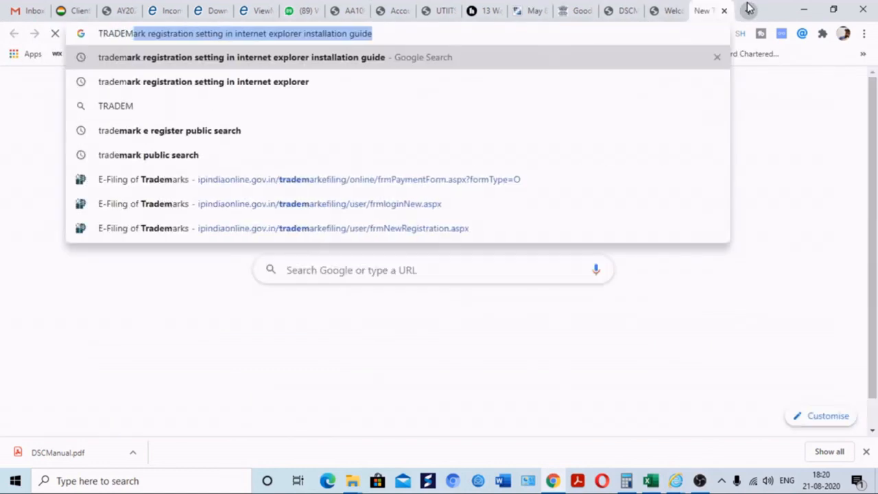
type("ARK PUB")
key("Return")
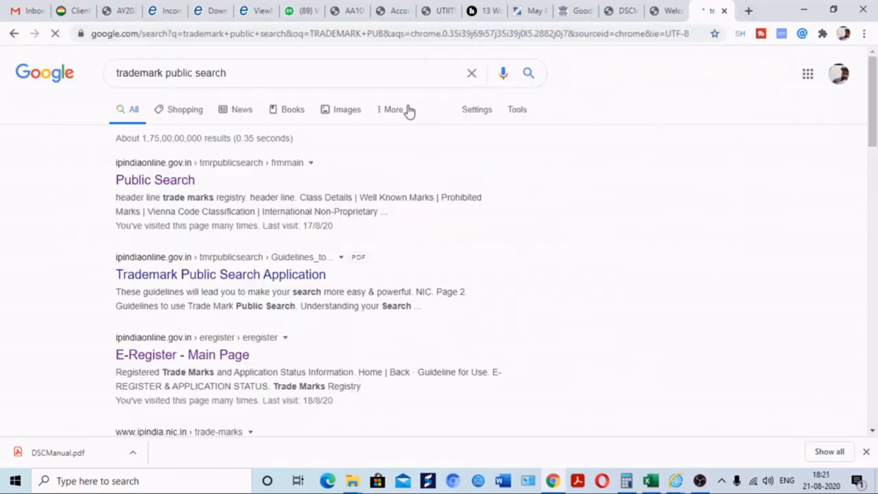
left_click(173, 181)
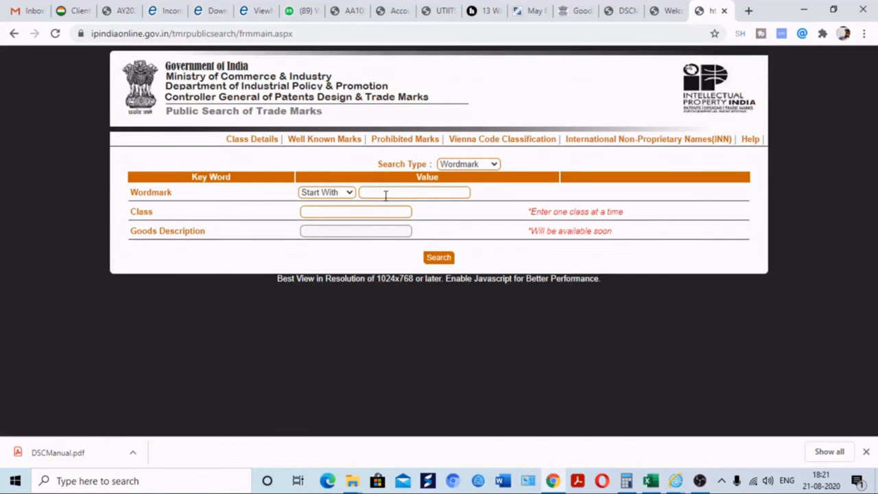
key("ctrl+shift+Tab")
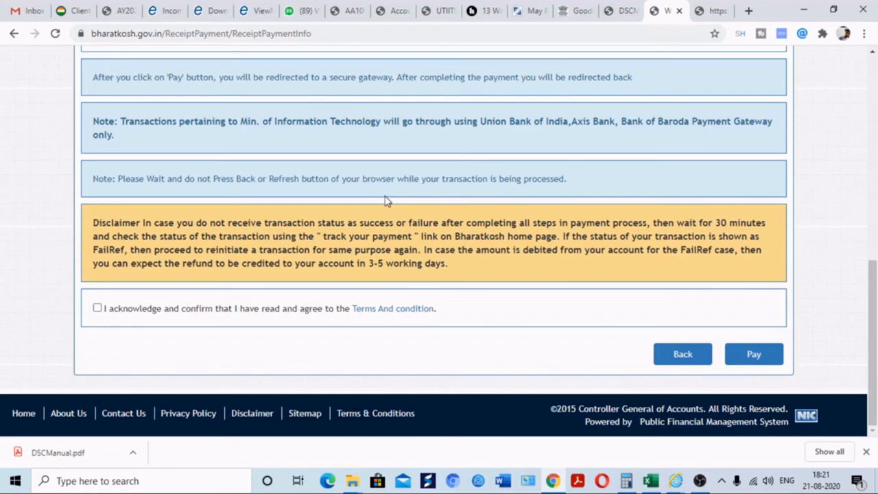
scroll(386, 200, "up", 5)
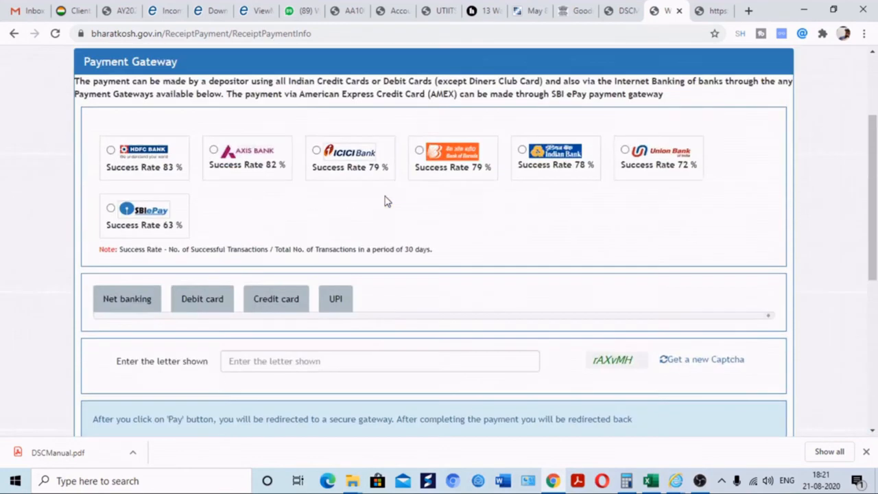